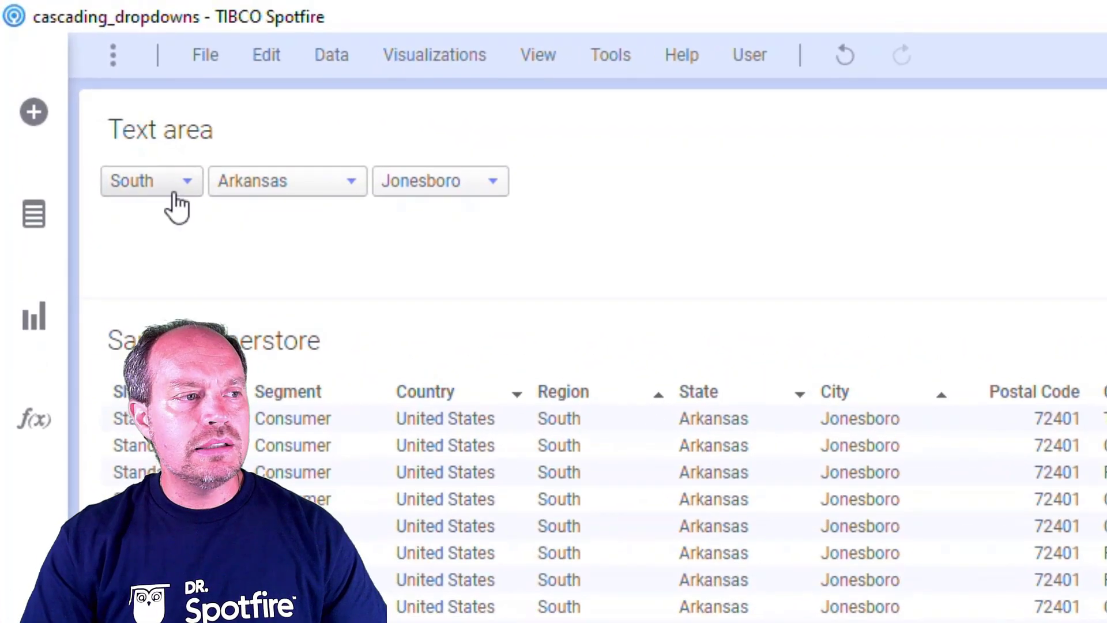
Choose Central, Iowa and Des Moines in the Region, State and City drop-downs.
{"action": "left_click", "coordinate": [173, 193]}
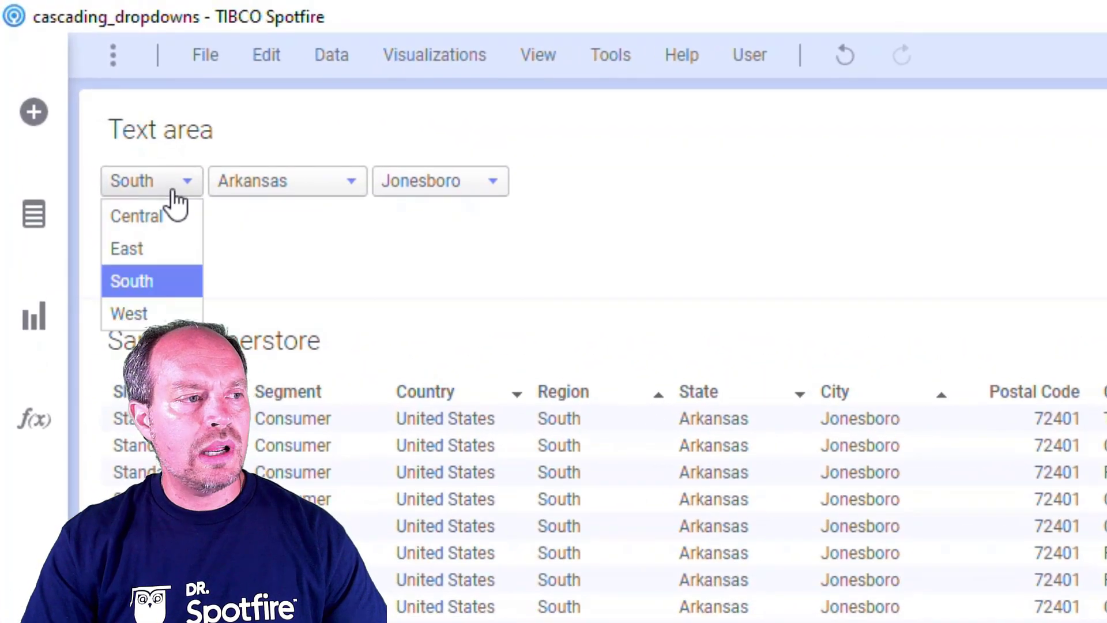
{"action": "left_click", "coordinate": [154, 225]}
{"action": "left_click", "coordinate": [291, 193]}
{"action": "left_click", "coordinate": [278, 277]}
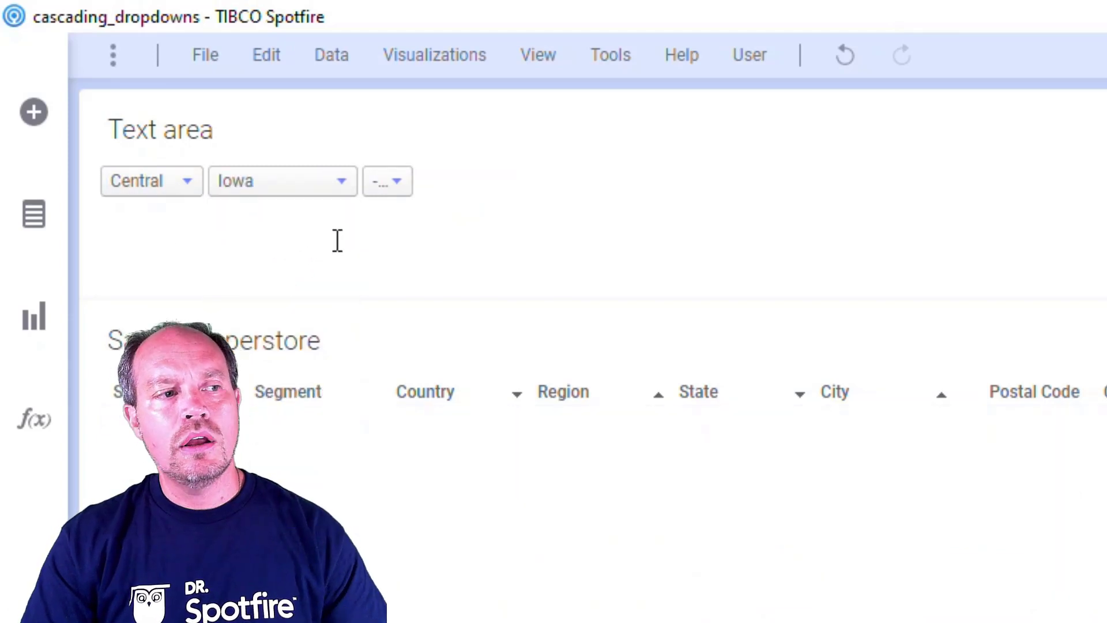
{"action": "left_click", "coordinate": [459, 196]}
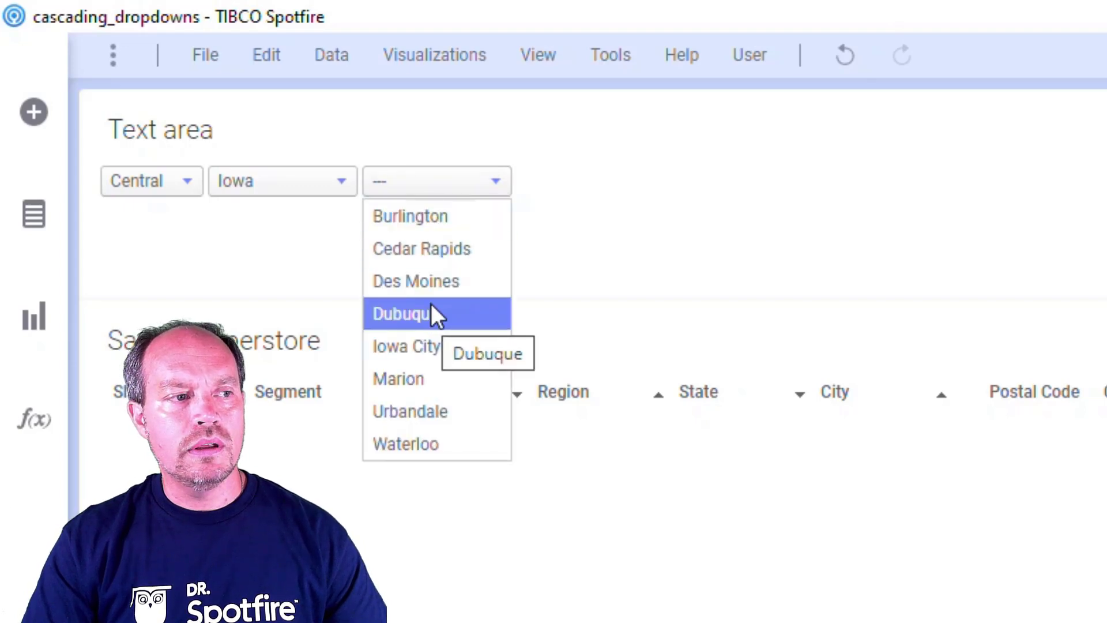
{"action": "left_click", "coordinate": [432, 285]}
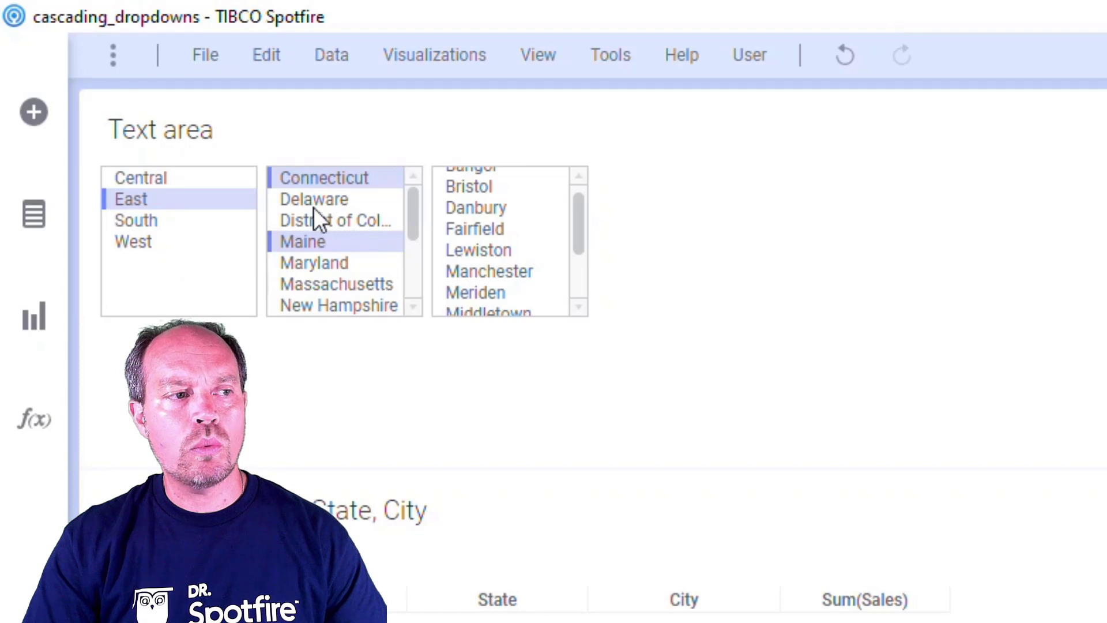
Select Bristol, Fairfield and Lewiston together in the city list box.
{"action": "left_click_drag", "start_coordinate": [580, 235], "coordinate": [513, 219]}
{"action": "left_click", "coordinate": [490, 202]}
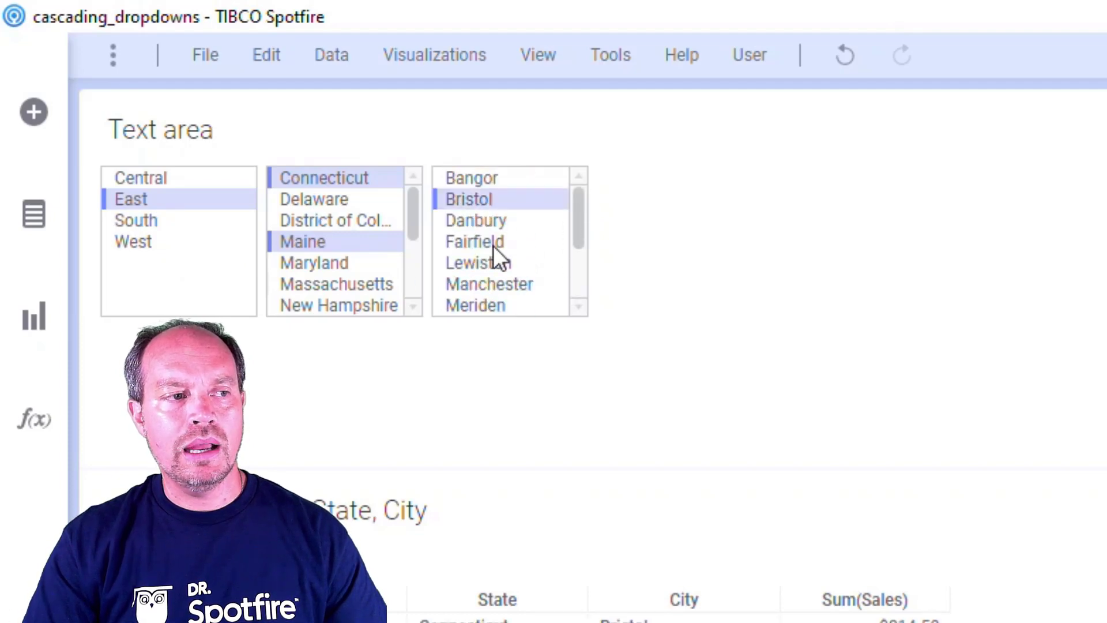
{"action": "left_click", "coordinate": [492, 245], "text": "ctrl"}
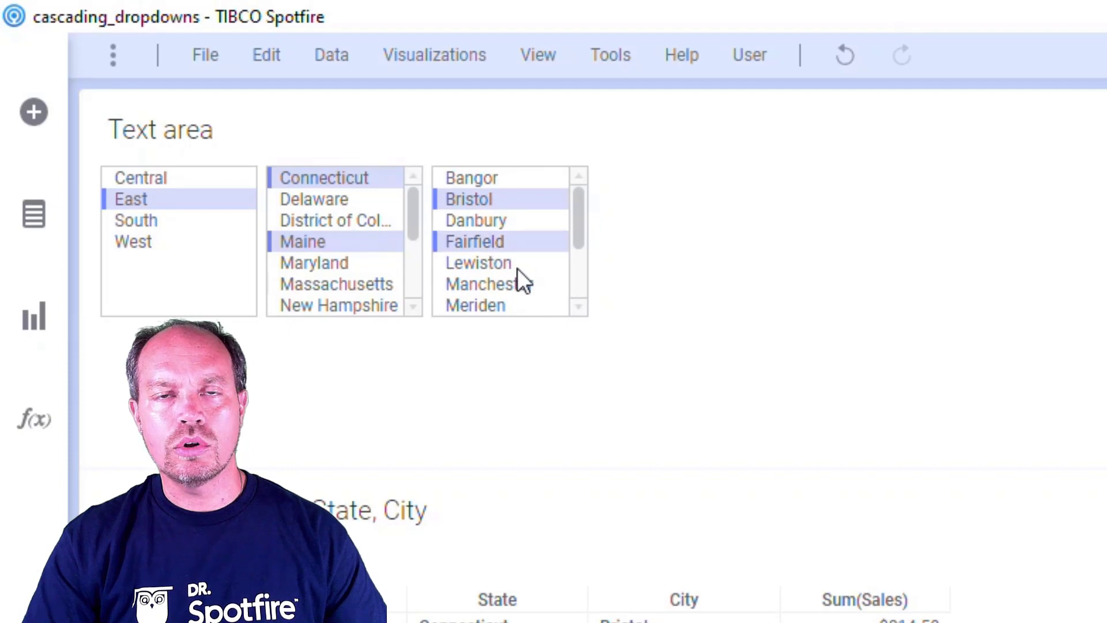
{"action": "left_click", "coordinate": [478, 265], "text": "ctrl"}
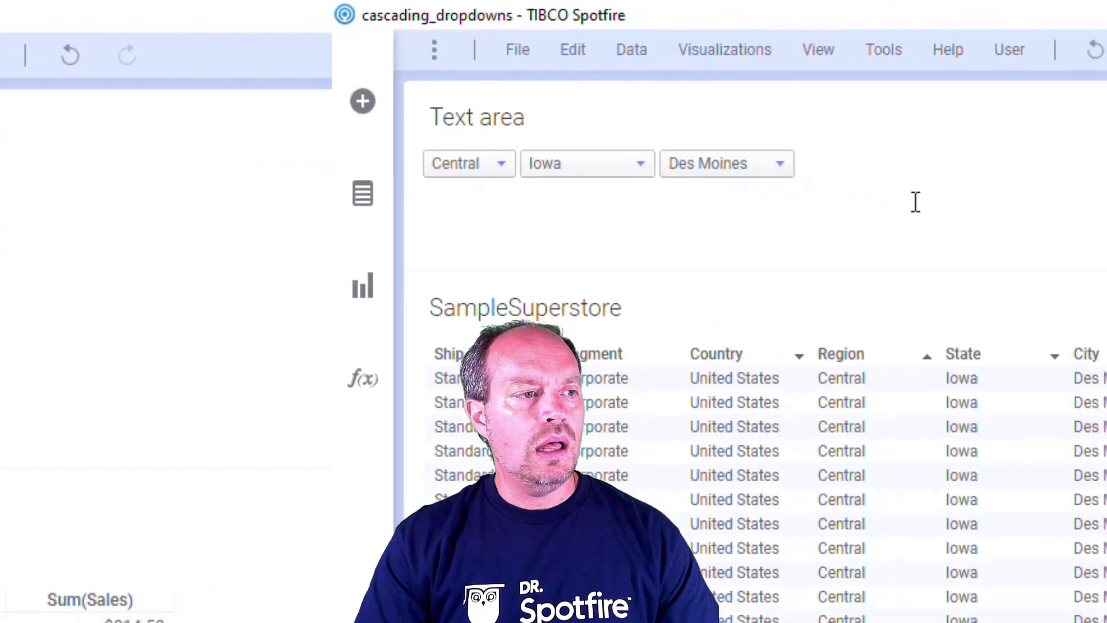
Open the text area in Edit Text Area mode and move the editor aside.
{"action": "right_click", "coordinate": [458, 163]}
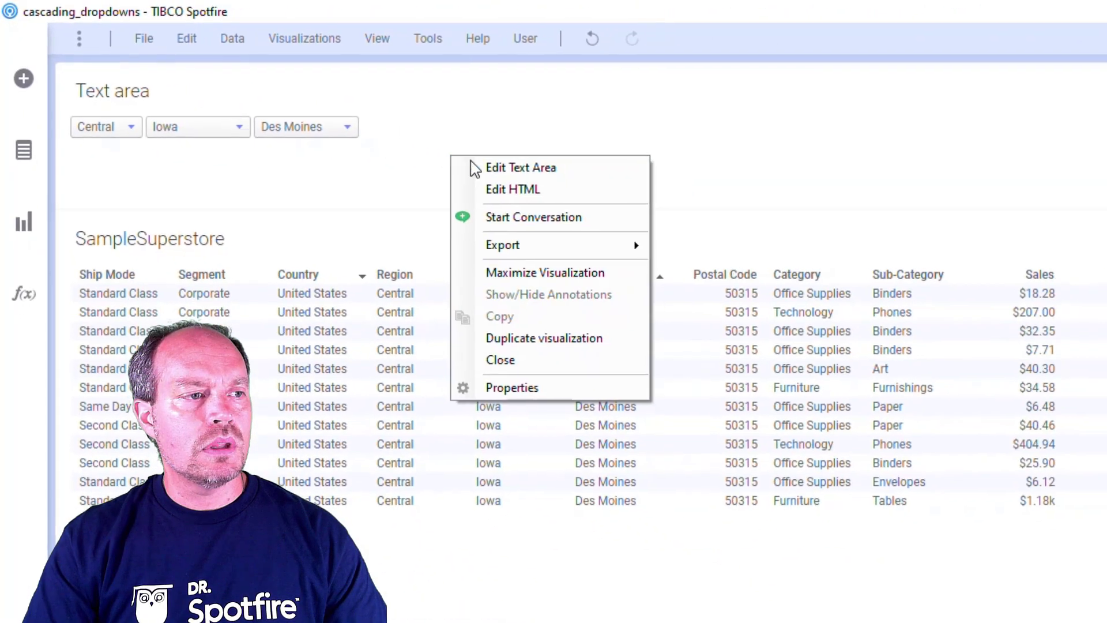
{"action": "left_click", "coordinate": [461, 167]}
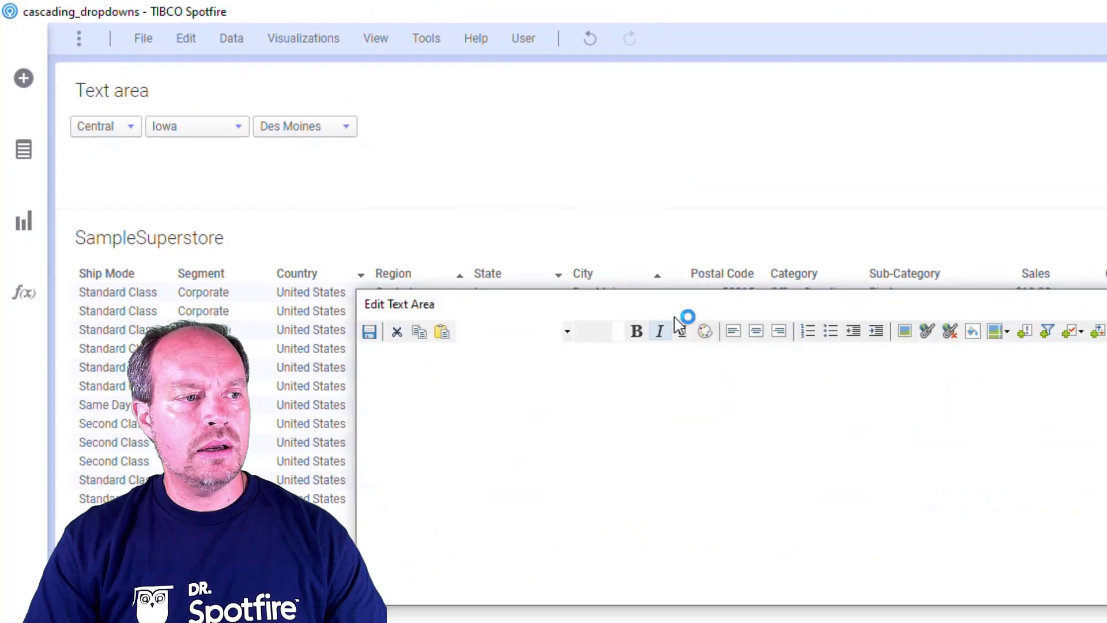
{"action": "left_click_drag", "start_coordinate": [677, 319], "coordinate": [741, 175]}
Make the region control a multiple-select list box on selectedRegions with Region column values.
{"action": "double_click", "coordinate": [551, 275]}
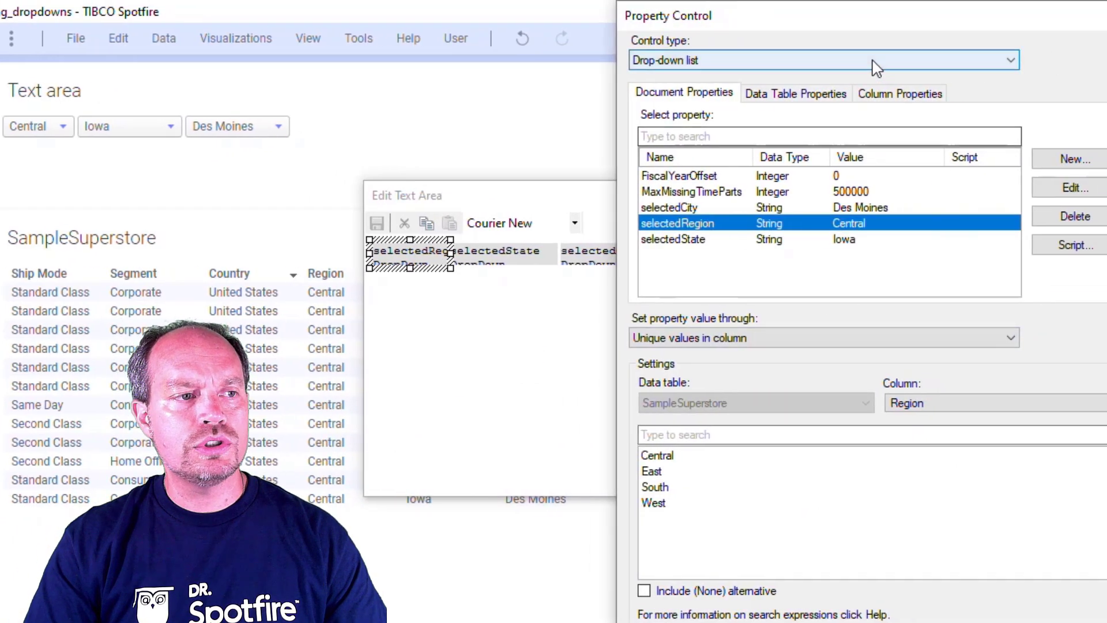
{"action": "left_click", "coordinate": [876, 66]}
{"action": "left_click", "coordinate": [826, 141]}
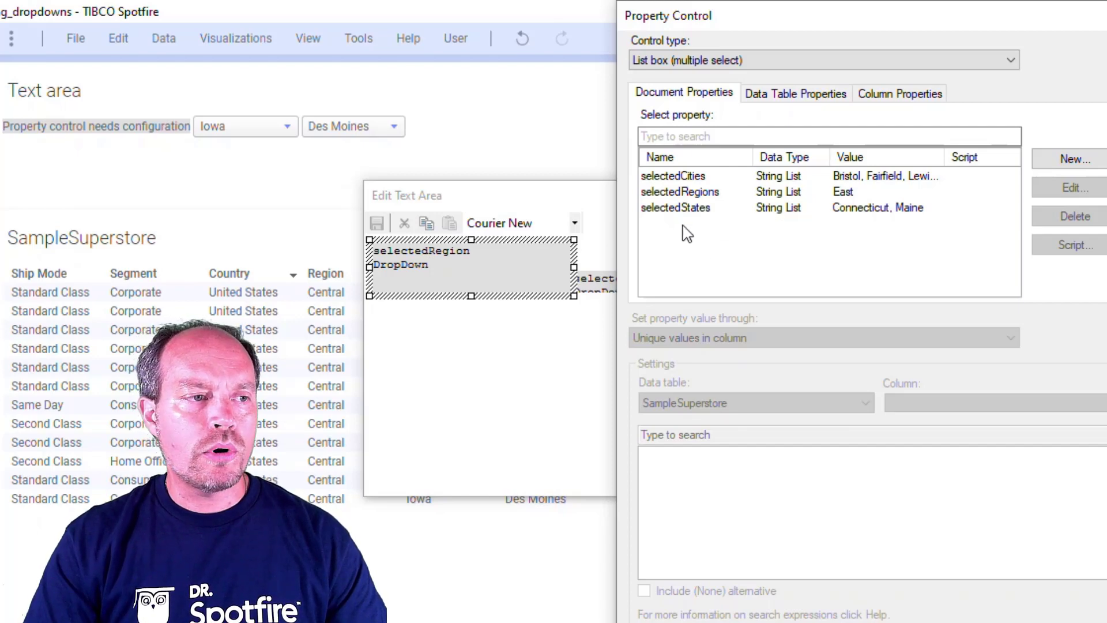
{"action": "left_click", "coordinate": [698, 193]}
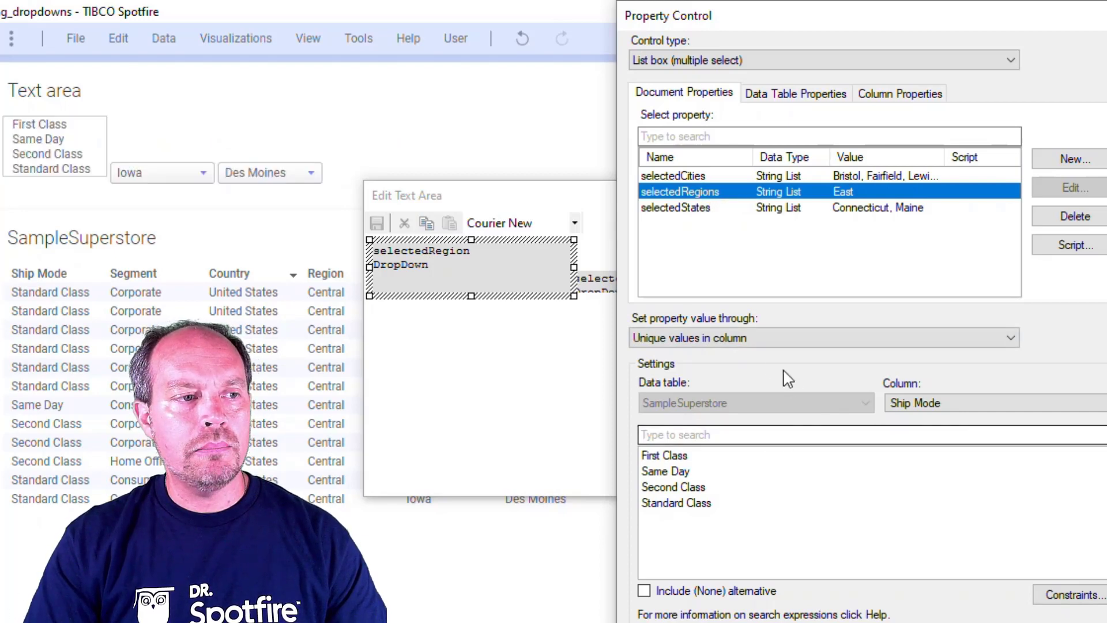
{"action": "left_click", "coordinate": [973, 406]}
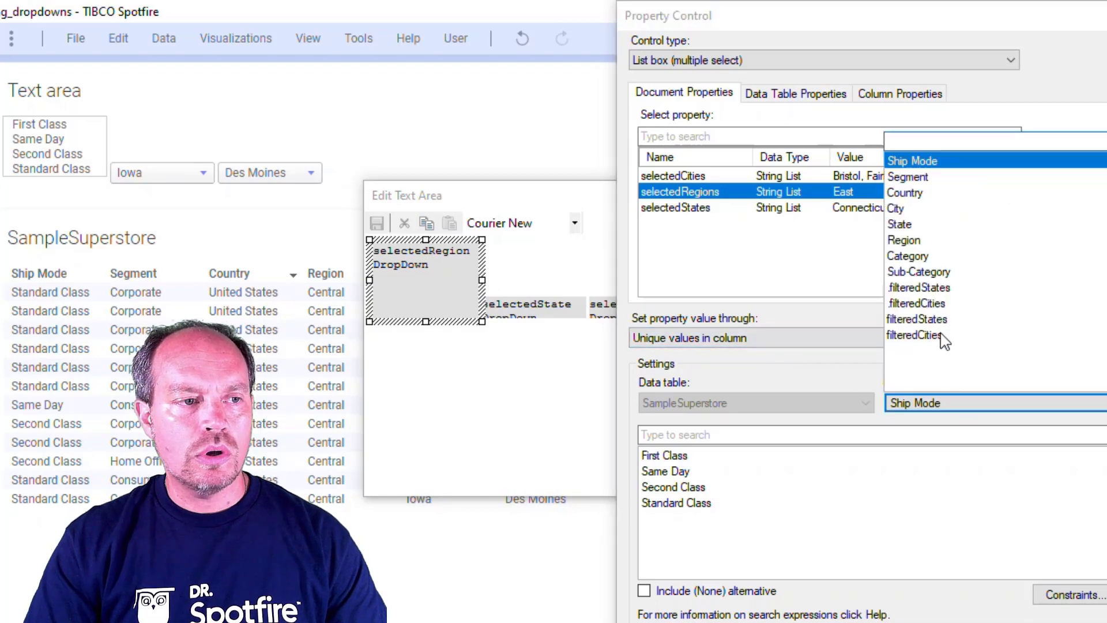
{"action": "left_click", "coordinate": [945, 241]}
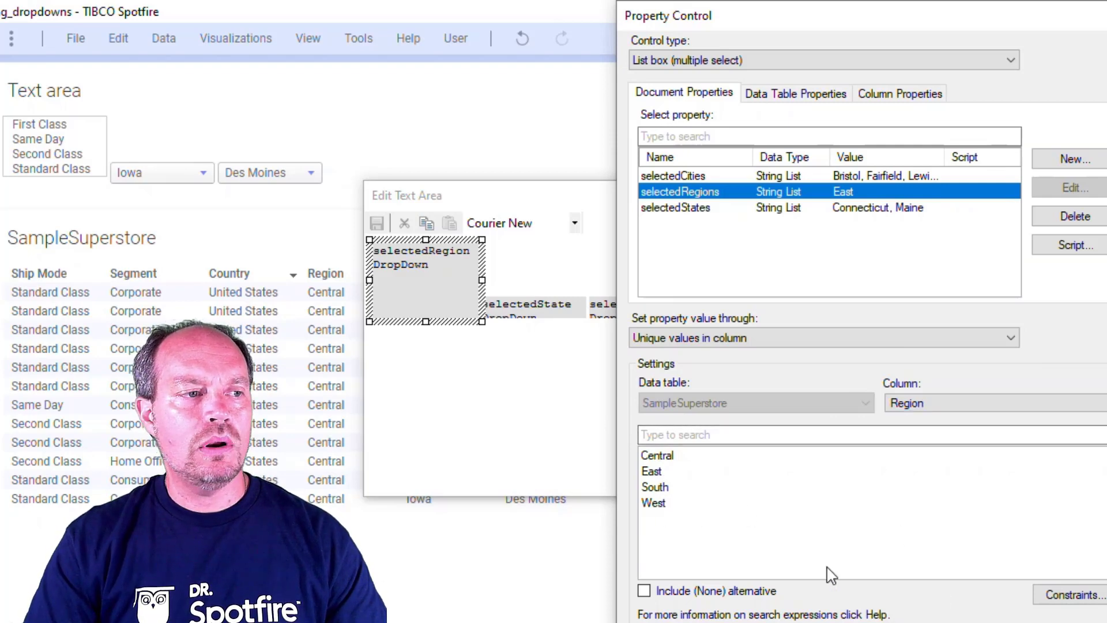
{"action": "key", "text": "Return"}
Set the state control to a multiple-select list box on selectedStates, listing filteredStates values.
{"action": "left_click", "coordinate": [602, 282]}
{"action": "double_click", "coordinate": [603, 281]}
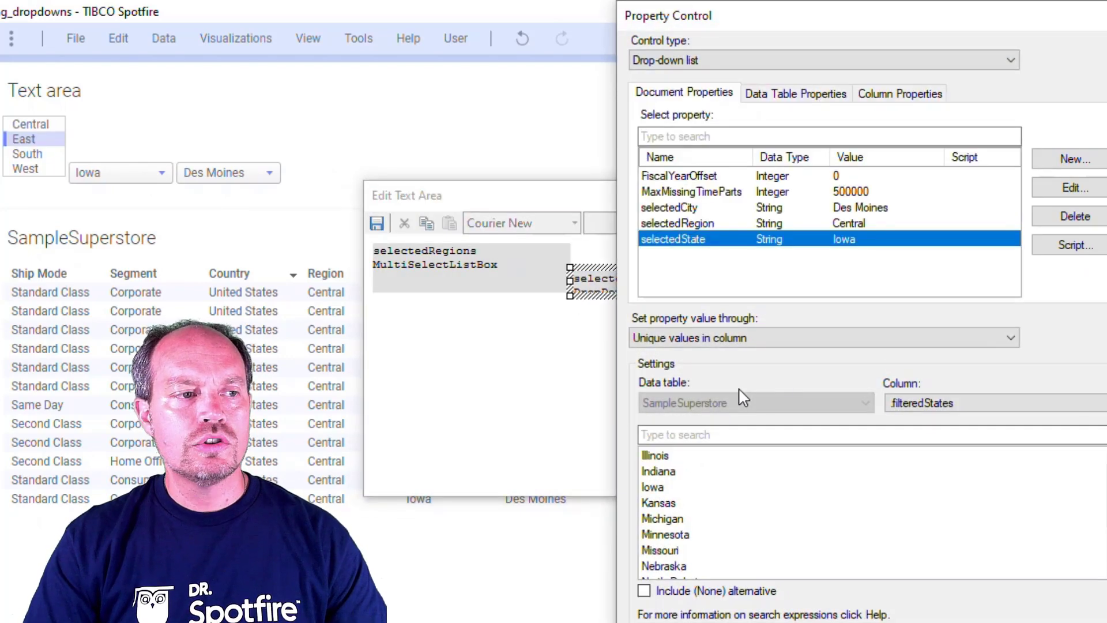
{"action": "left_click", "coordinate": [812, 63]}
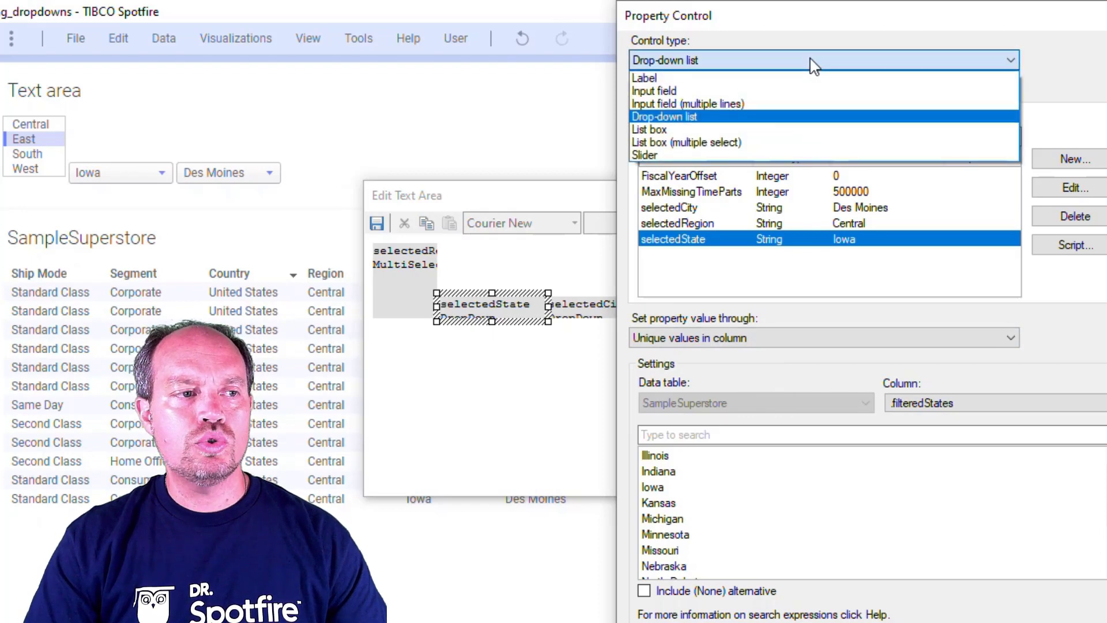
{"action": "left_click", "coordinate": [794, 142]}
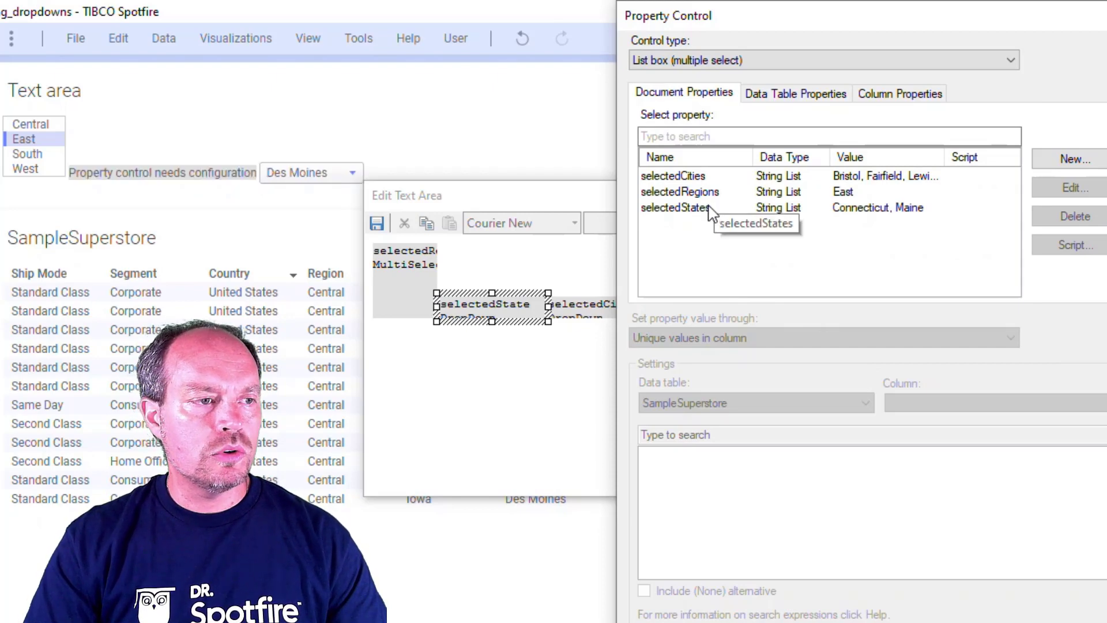
{"action": "left_click", "coordinate": [713, 209]}
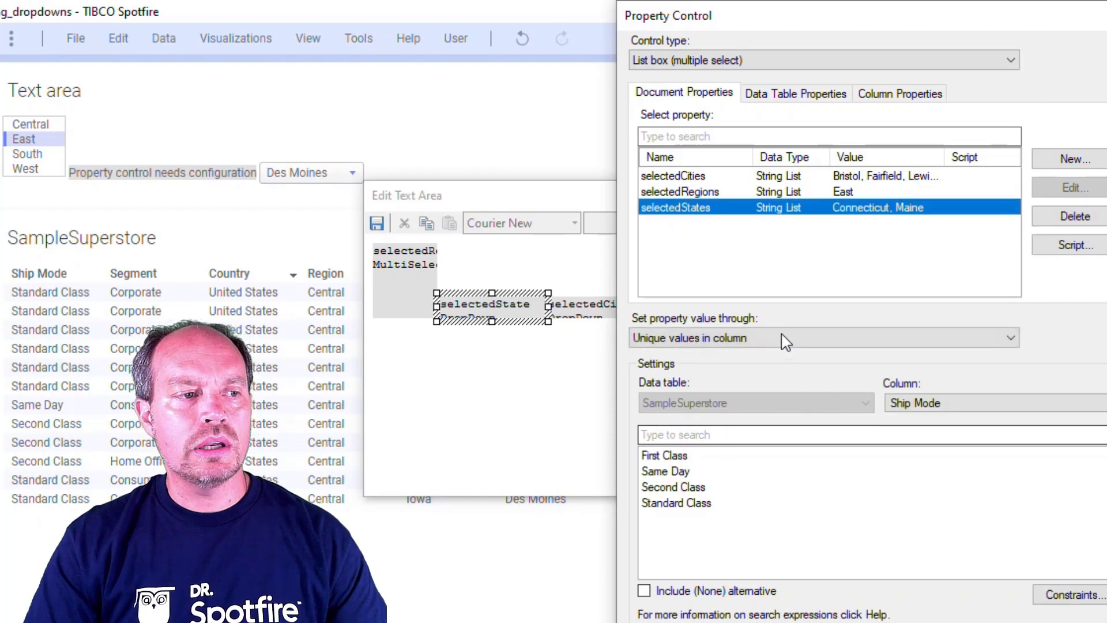
{"action": "left_click", "coordinate": [941, 404]}
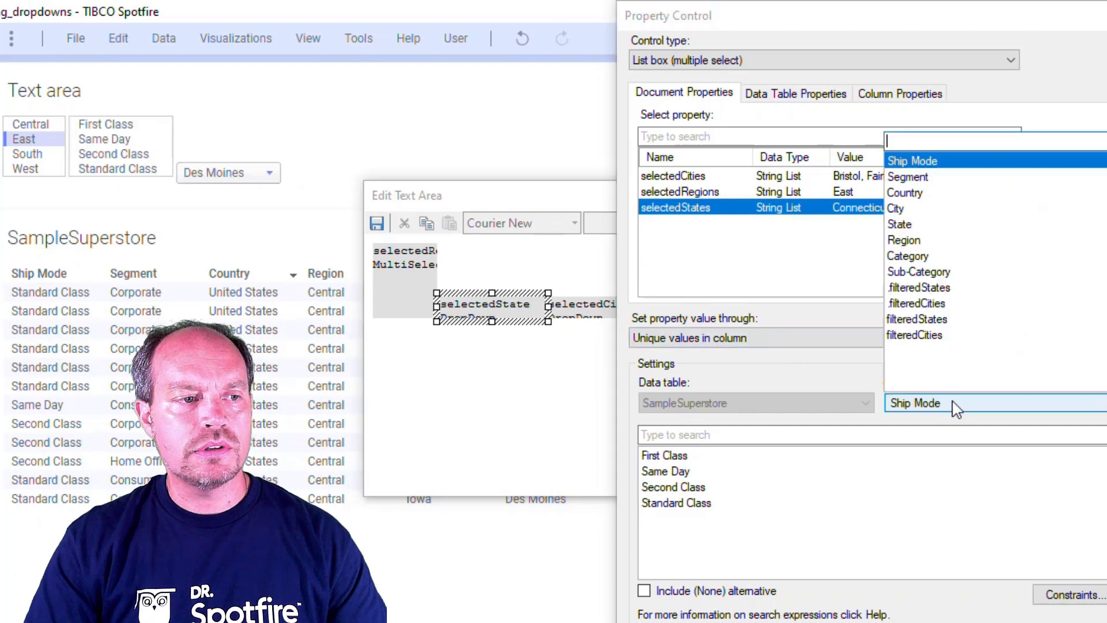
{"action": "left_click", "coordinate": [945, 319]}
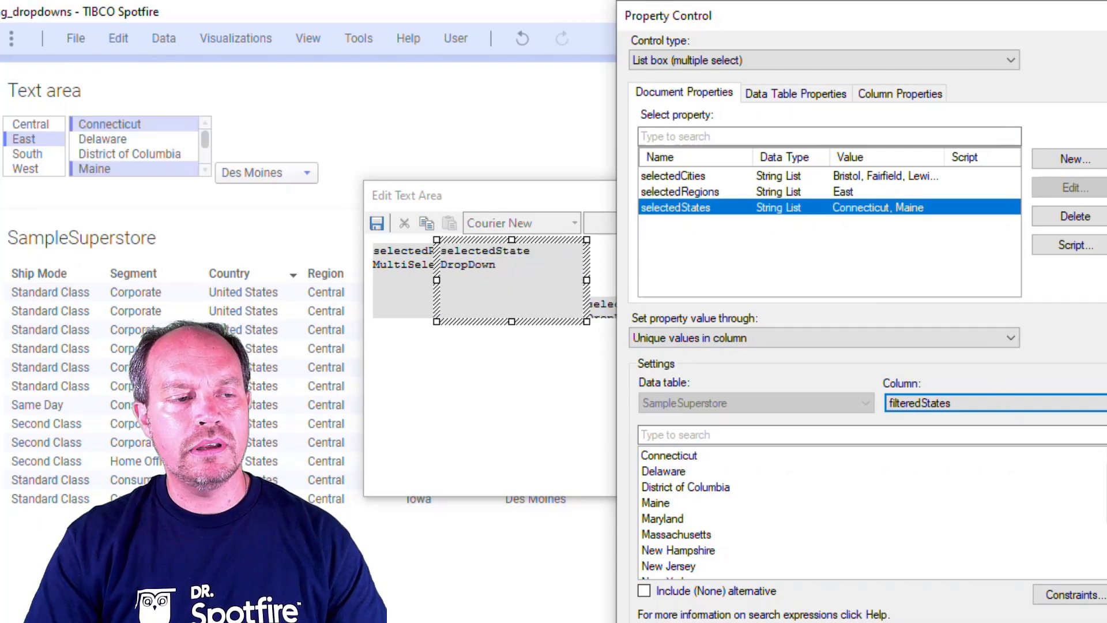
{"action": "key", "text": "Return"}
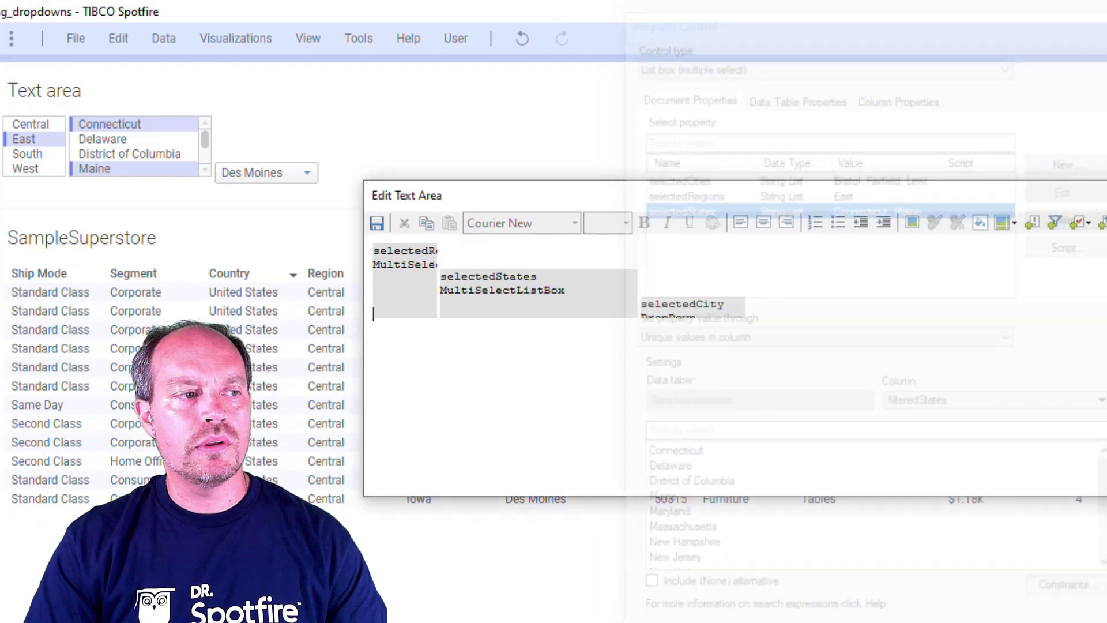
Set the city control to a multiple-select list box on selectedCities, listing filteredCities values.
{"action": "double_click", "coordinate": [691, 303]}
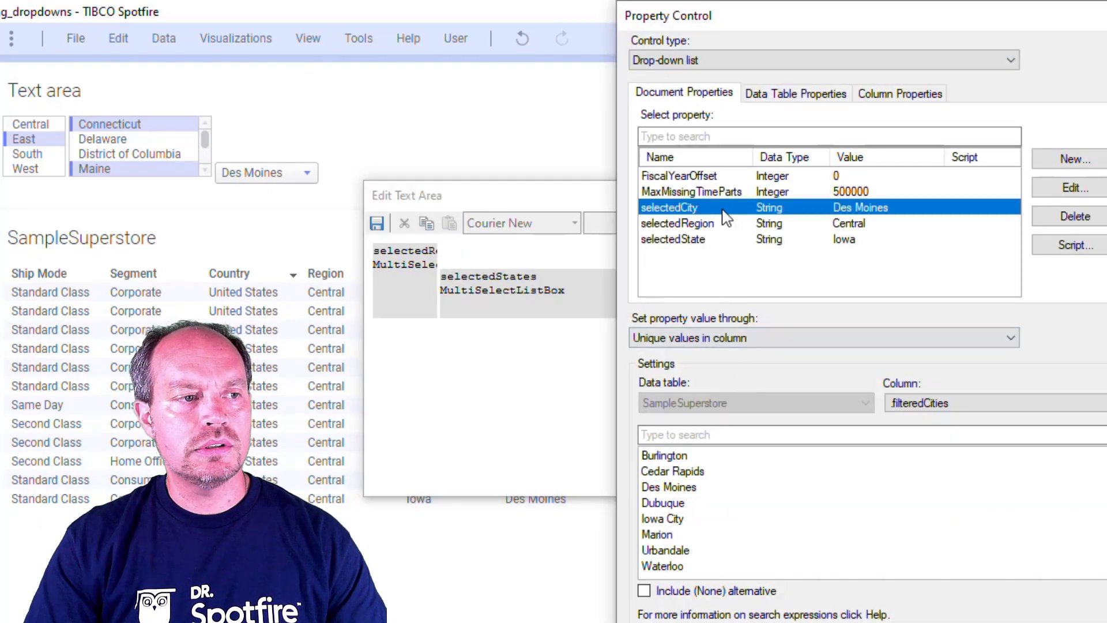
{"action": "left_click", "coordinate": [695, 62]}
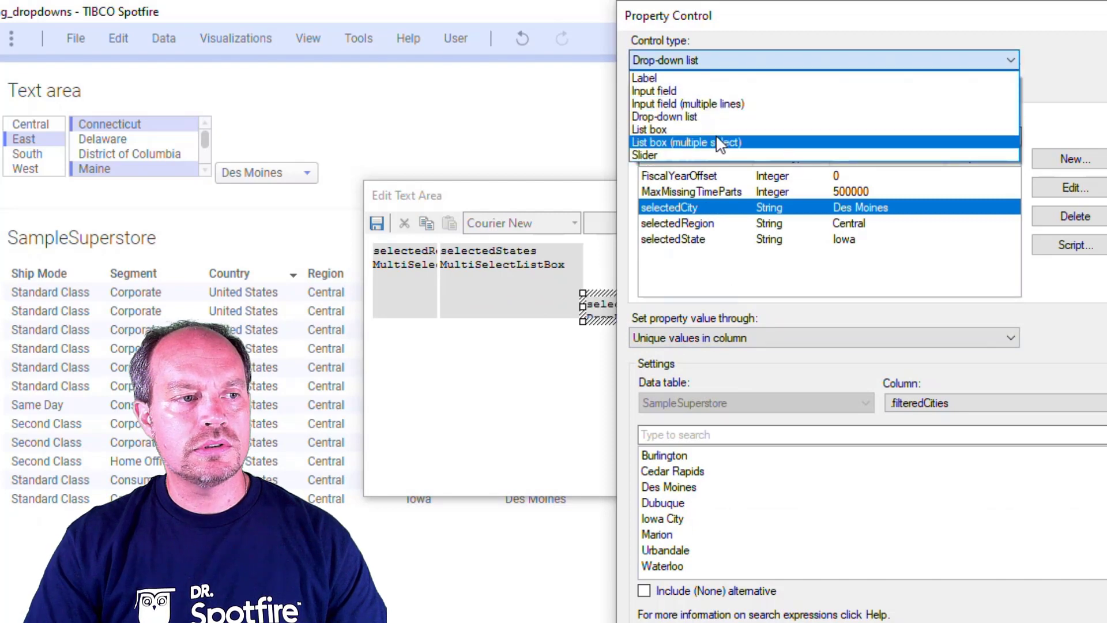
{"action": "left_click", "coordinate": [715, 142]}
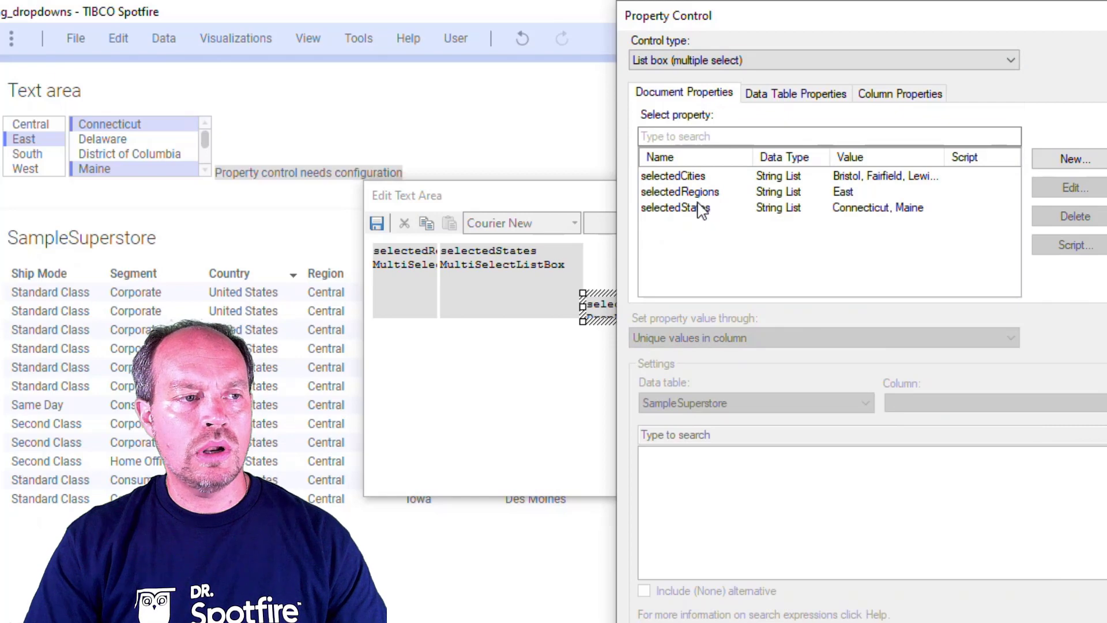
{"action": "left_click", "coordinate": [699, 177]}
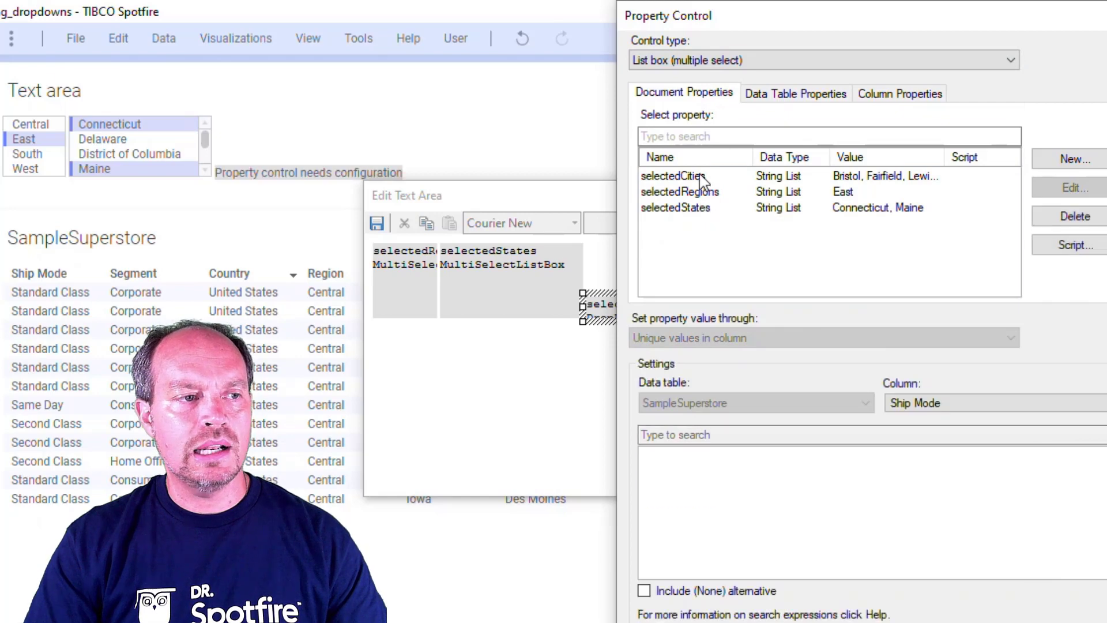
{"action": "left_click", "coordinate": [932, 402]}
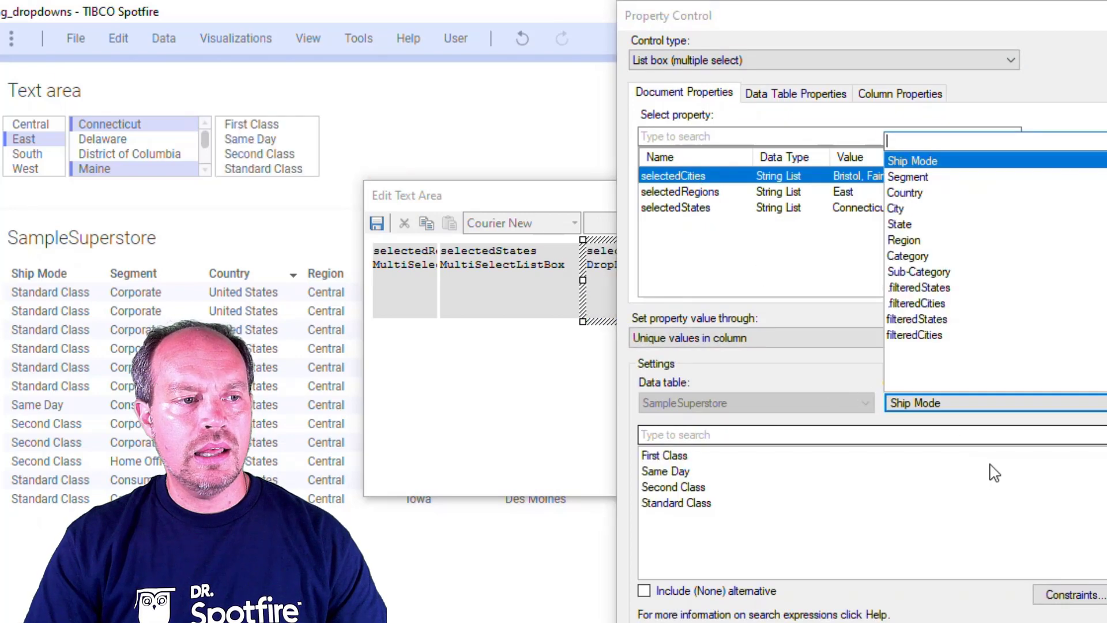
{"action": "left_click", "coordinate": [945, 337]}
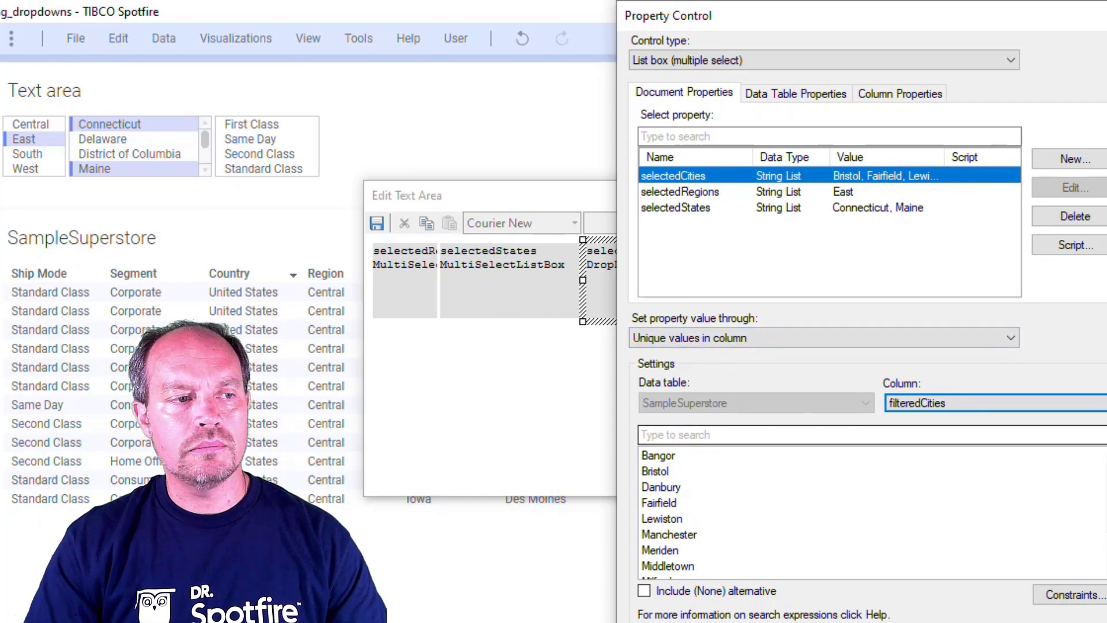
{"action": "key", "text": "Return"}
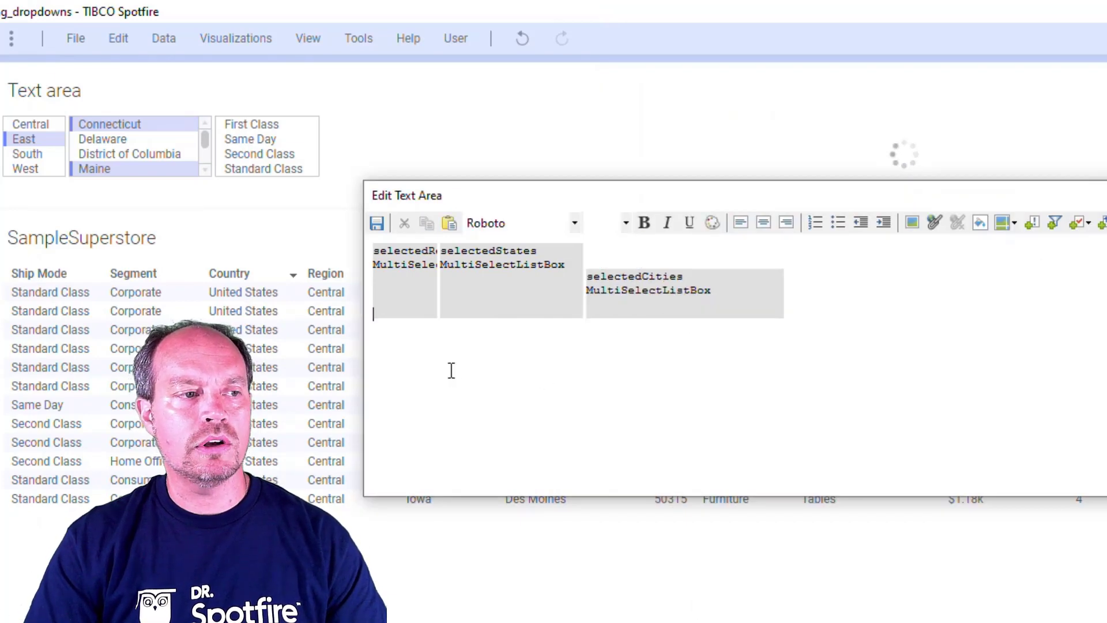
Cancel the city list's formatting options unchanged and exit the text area editor.
{"action": "right_click", "coordinate": [635, 289]}
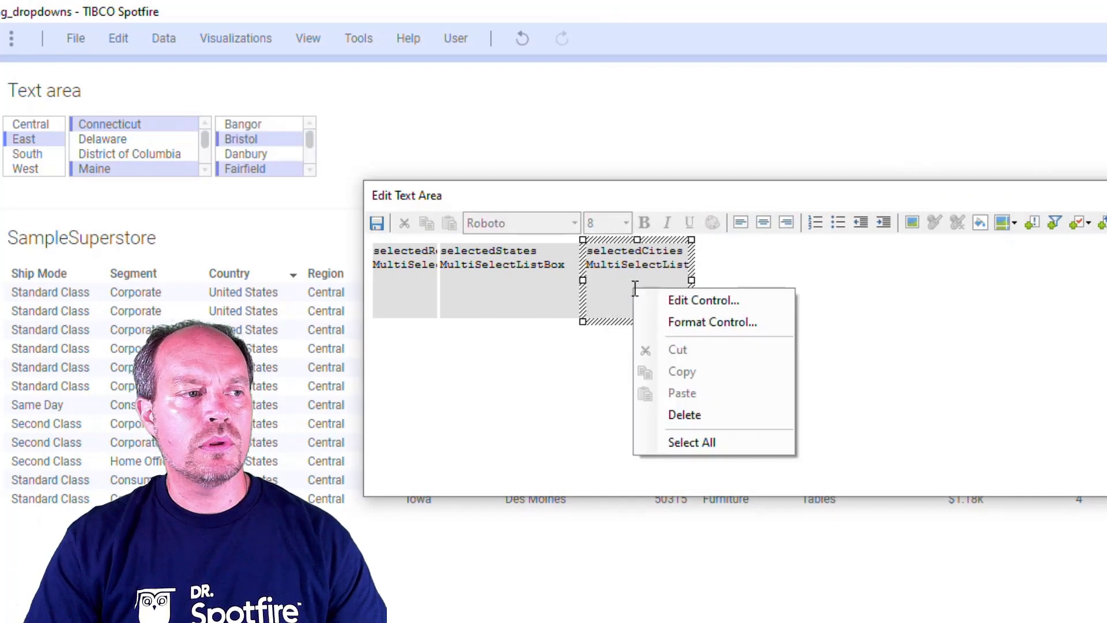
{"action": "left_click", "coordinate": [682, 321]}
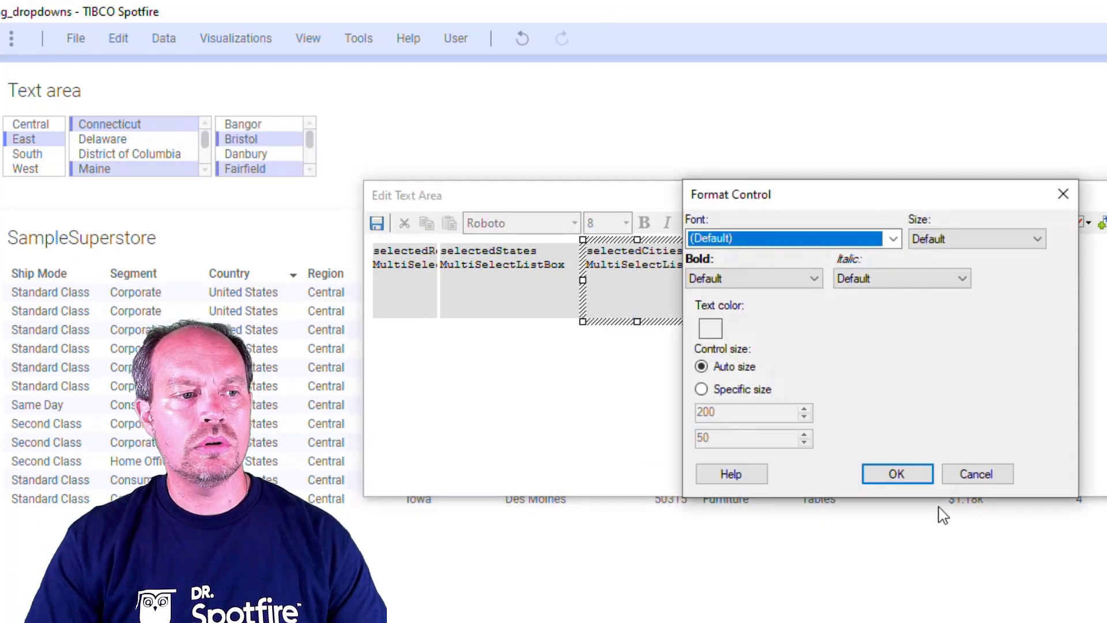
{"action": "left_click", "coordinate": [976, 474]}
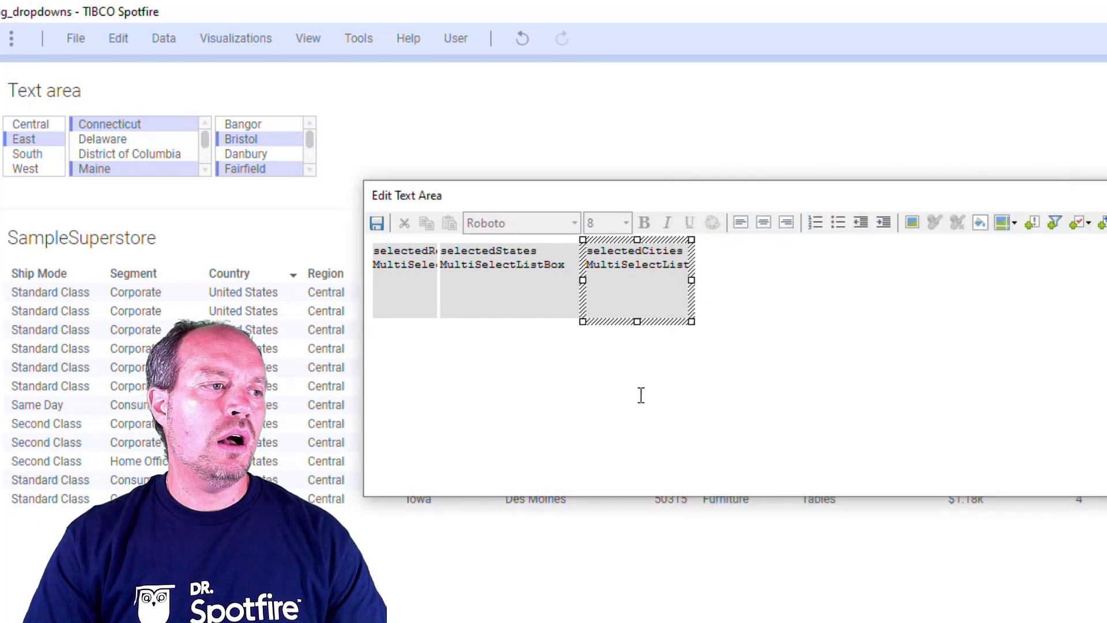
{"action": "key", "text": "Escape"}
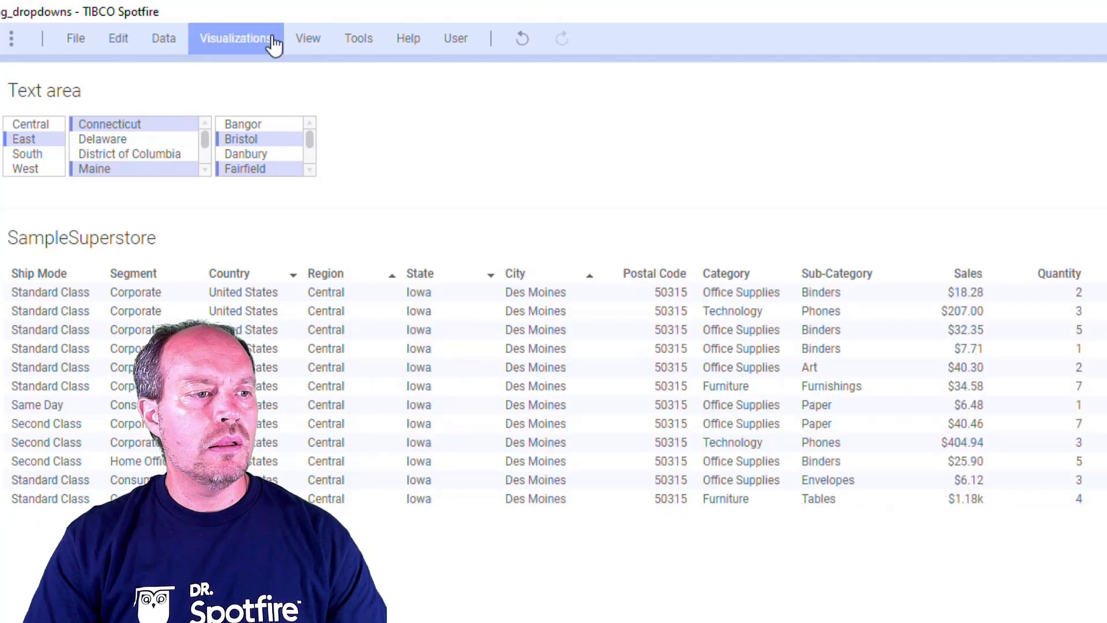
Open Column Properties from the Data menu and inspect the old .filteredStates expression.
{"action": "left_click", "coordinate": [273, 43]}
{"action": "mouse_move", "coordinate": [163, 41]}
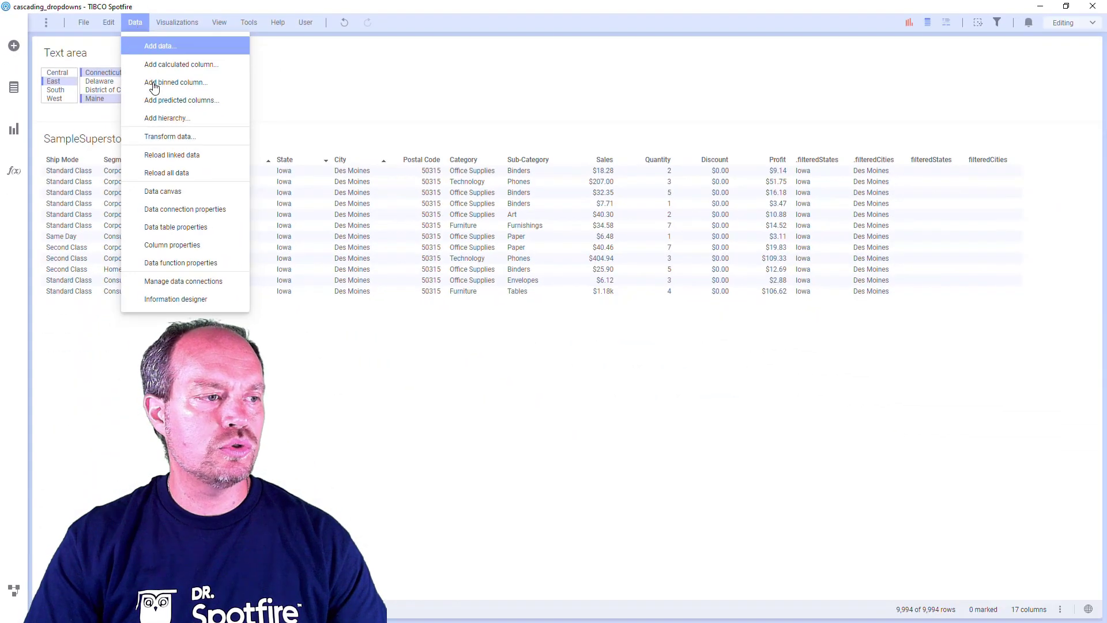
{"action": "left_click", "coordinate": [172, 244]}
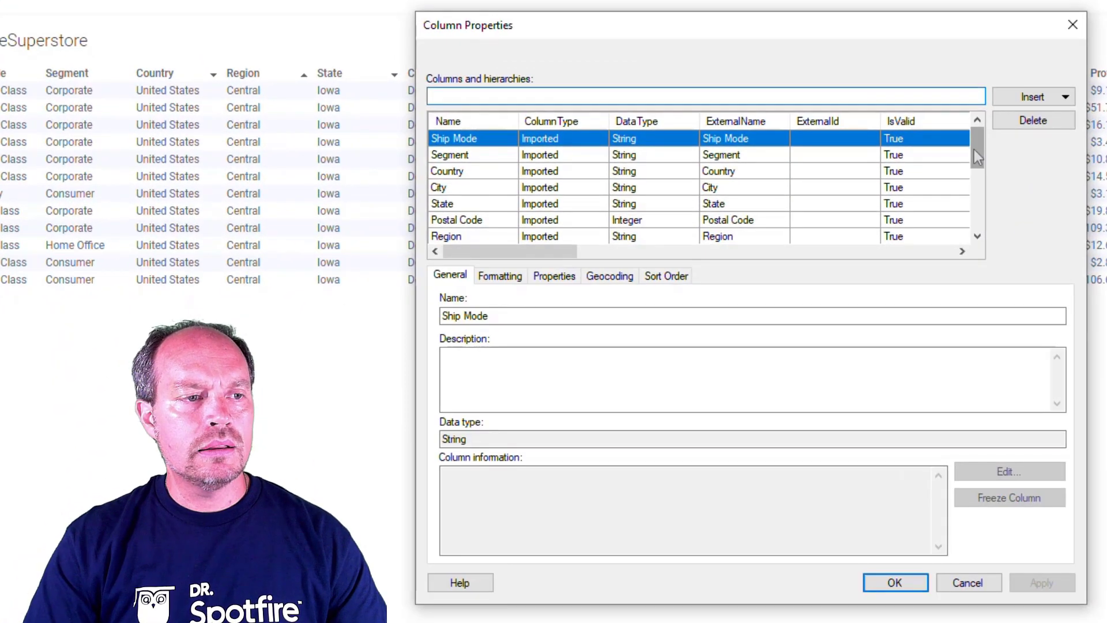
{"action": "left_click_drag", "start_coordinate": [976, 154], "coordinate": [954, 228]}
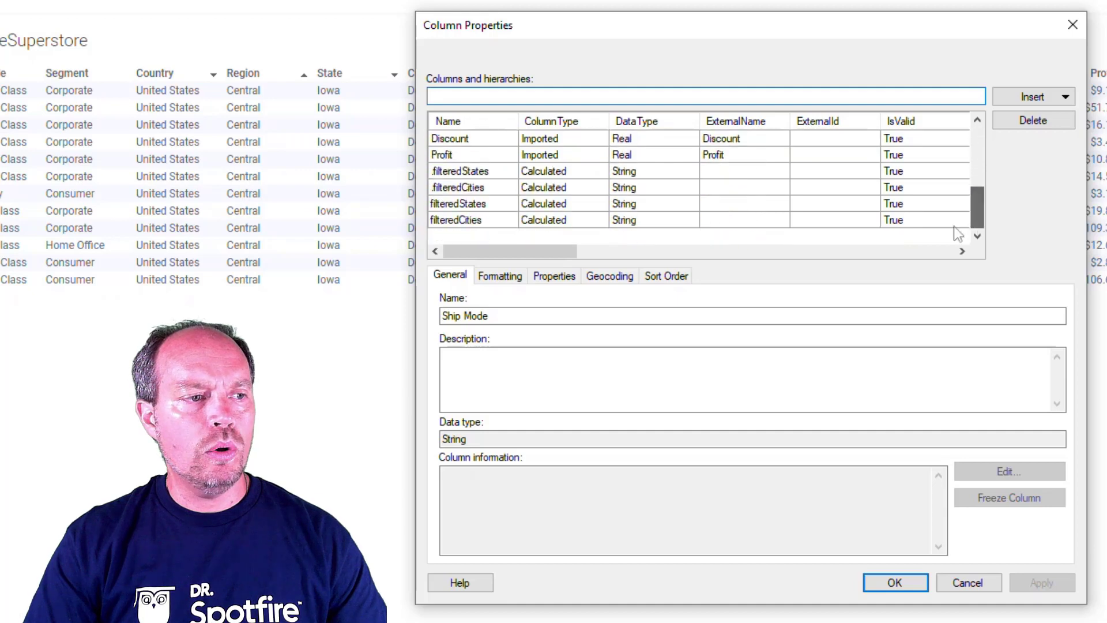
{"action": "left_click", "coordinate": [492, 173]}
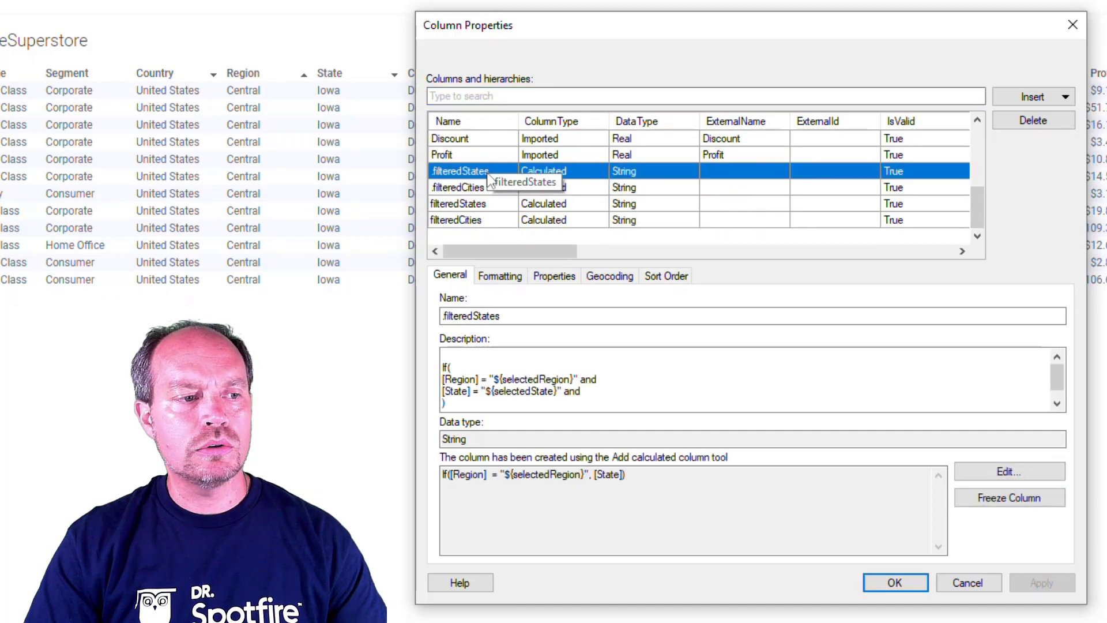
{"action": "left_click", "coordinate": [648, 478]}
{"action": "left_click", "coordinate": [552, 494]}
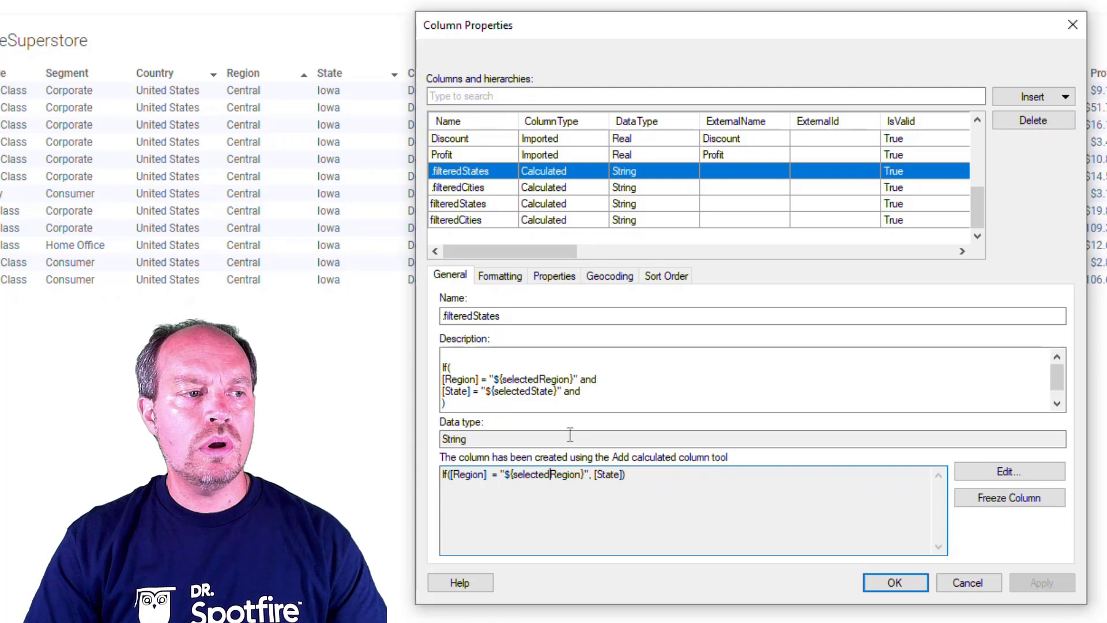
Select filteredStates and review its If([Region] in ($map("'${selectedRegions}'", ",")),[State]) expression.
{"action": "left_click", "coordinate": [504, 205]}
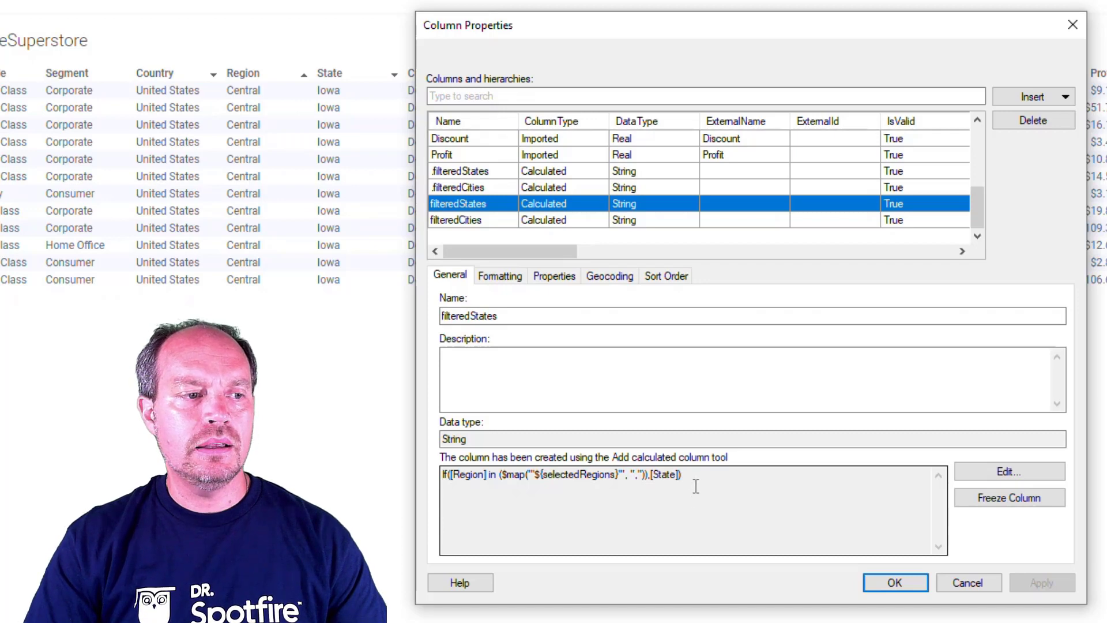
{"action": "left_click_drag", "start_coordinate": [699, 474], "coordinate": [442, 473]}
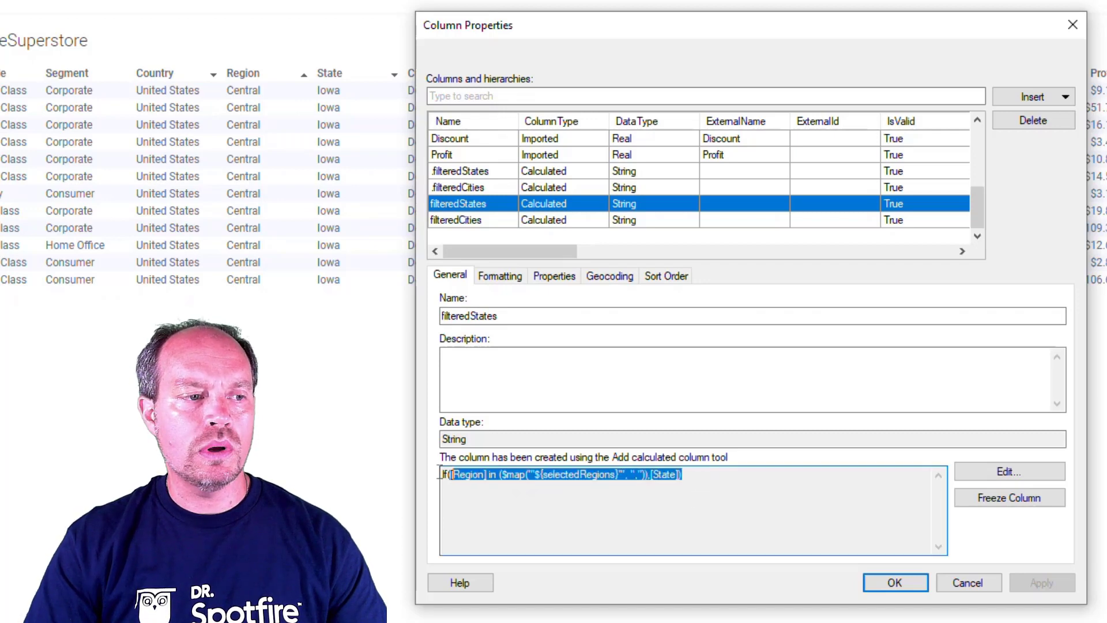
{"action": "left_click", "coordinate": [600, 516]}
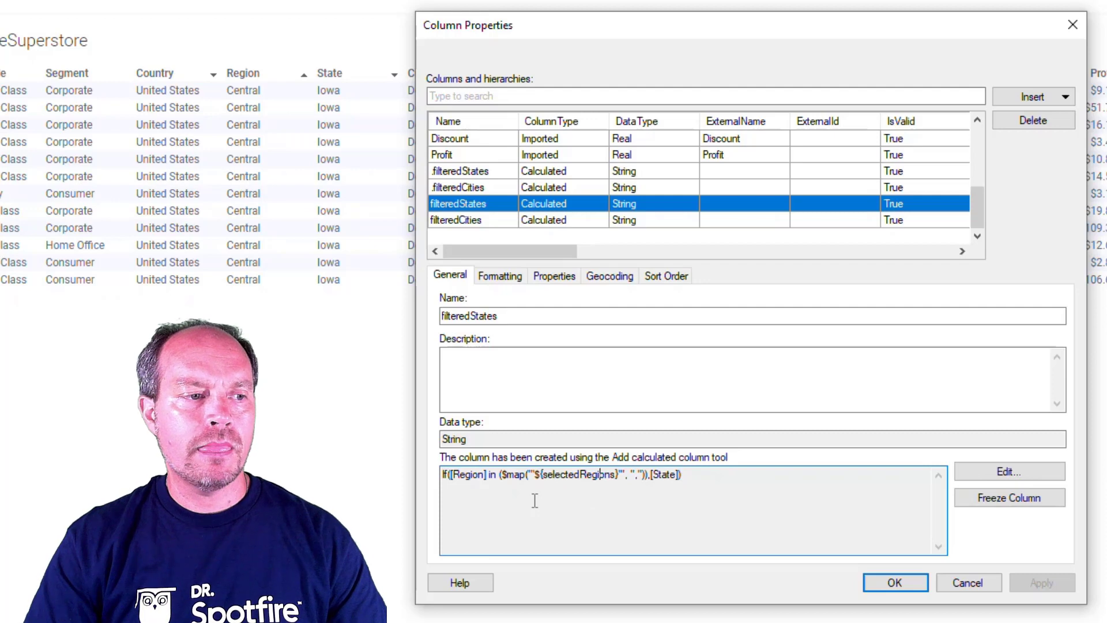
Open filteredStates in Edit calculated column and examine the ${selectedRegions}, separator and [State] parts.
{"action": "left_click", "coordinate": [980, 474]}
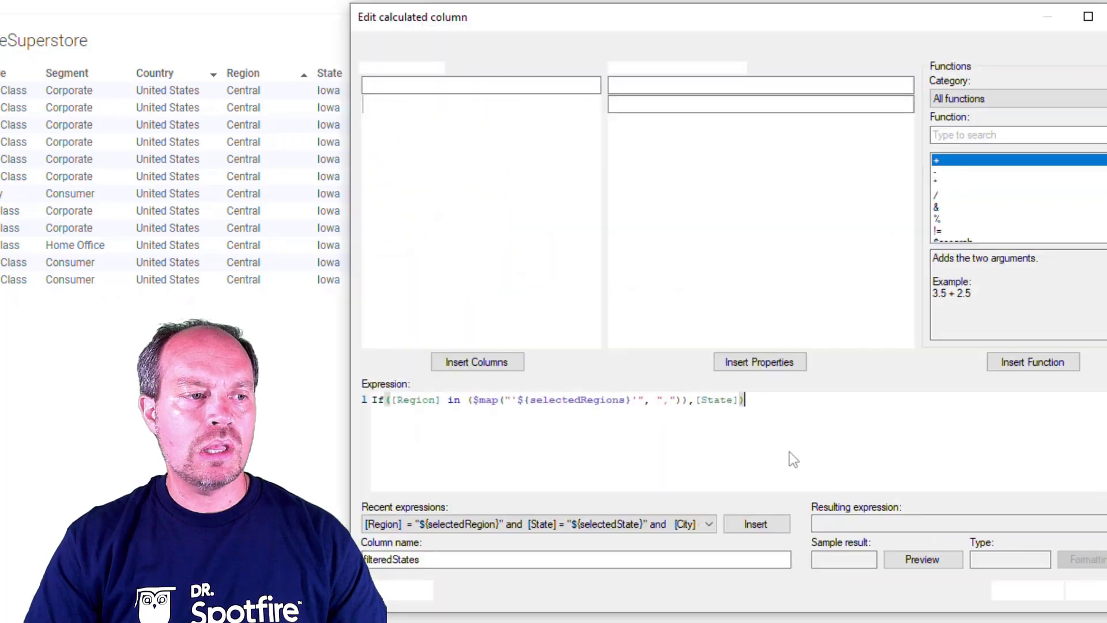
{"action": "scroll", "coordinate": [706, 424], "scroll_direction": "up", "scroll_amount": 5}
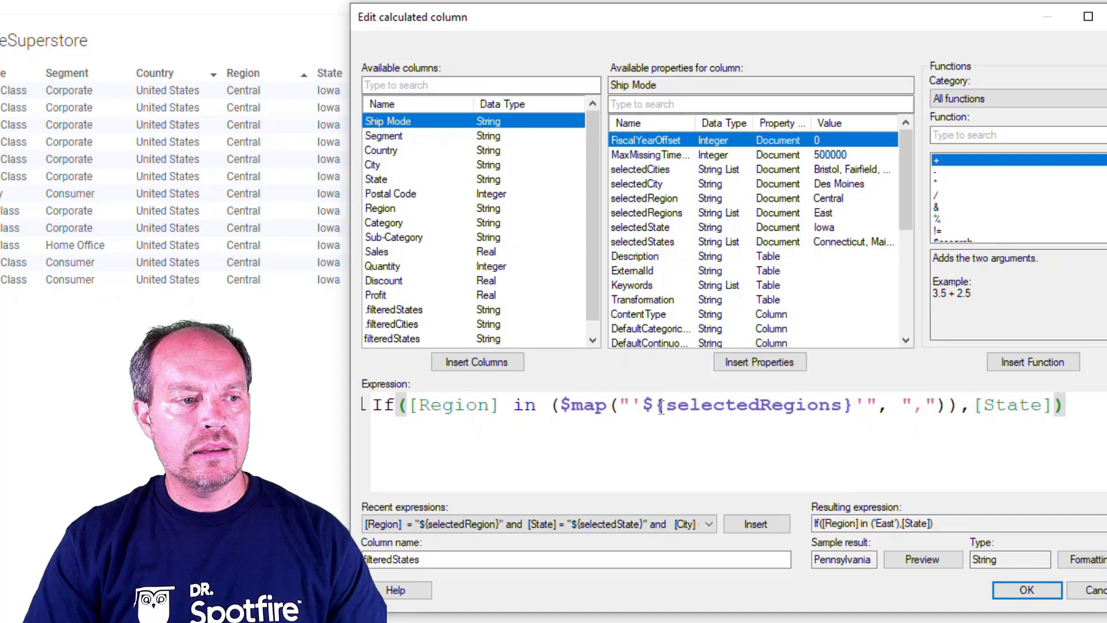
{"action": "left_click_drag", "start_coordinate": [644, 404], "coordinate": [853, 410]}
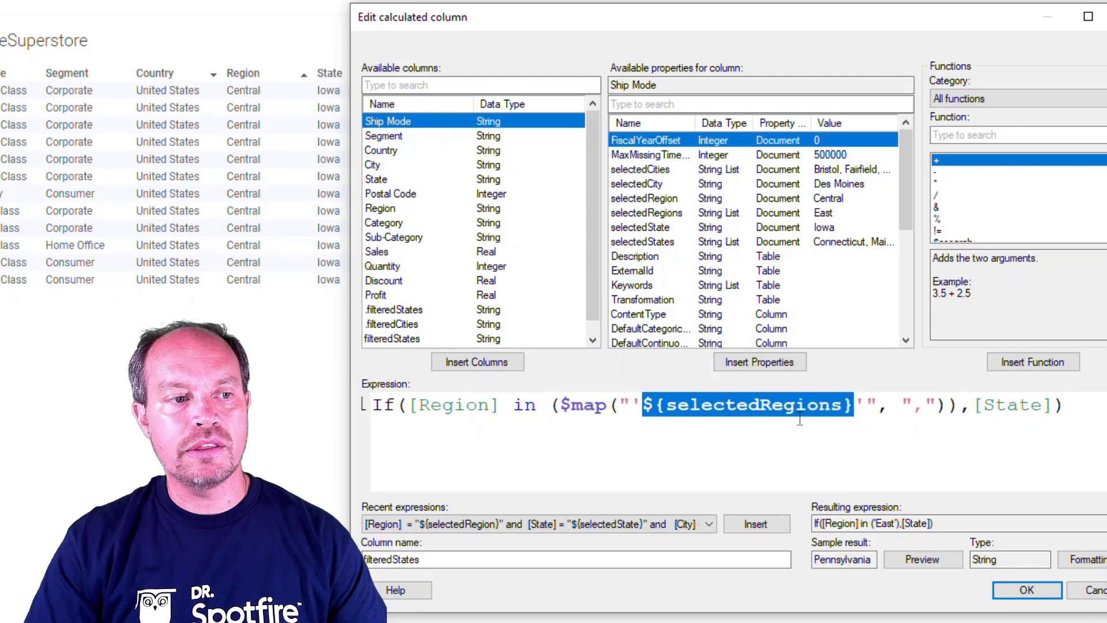
{"action": "left_click", "coordinate": [830, 408]}
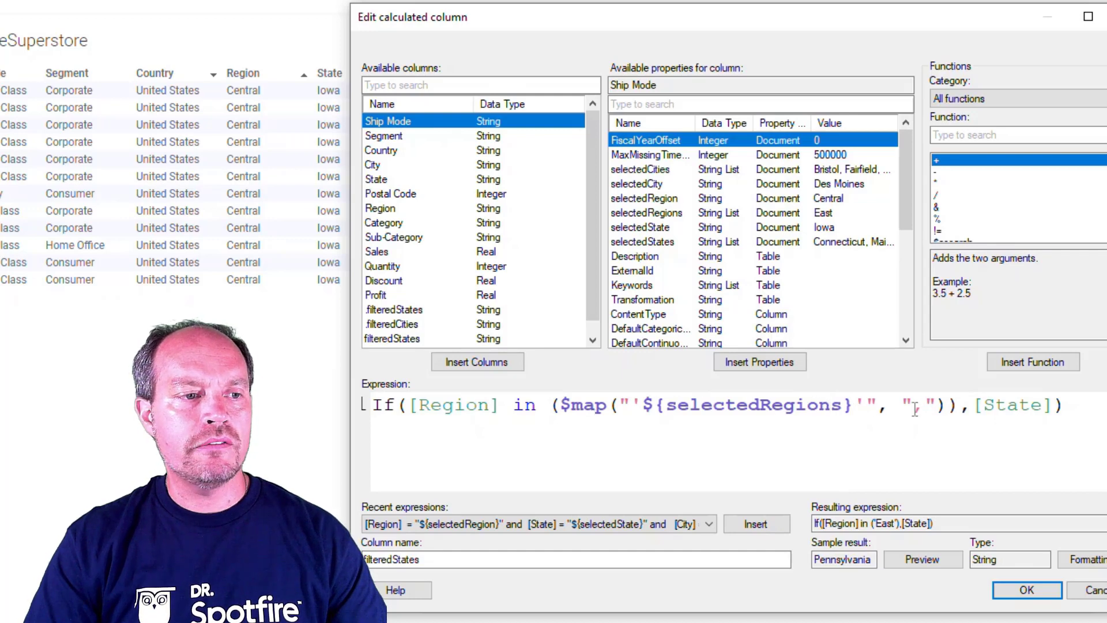
{"action": "key", "text": "shift+Left"}
{"action": "key", "text": "shift+Left"}
{"action": "key", "text": "shift+Left"}
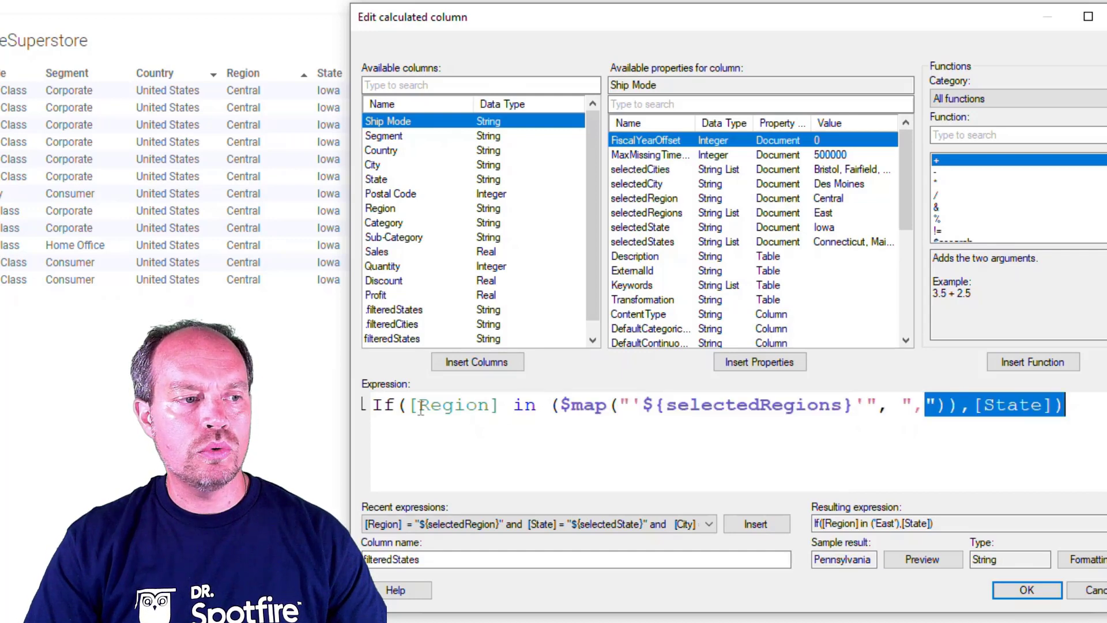
{"action": "left_click_drag", "start_coordinate": [409, 406], "coordinate": [1053, 405]}
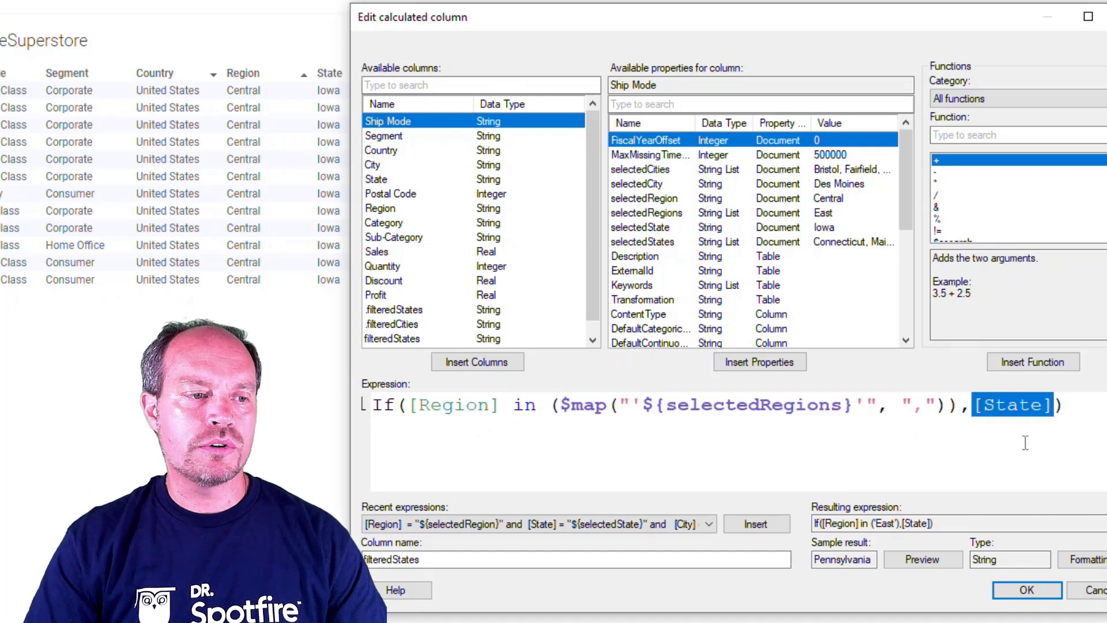
{"action": "left_click", "coordinate": [993, 453]}
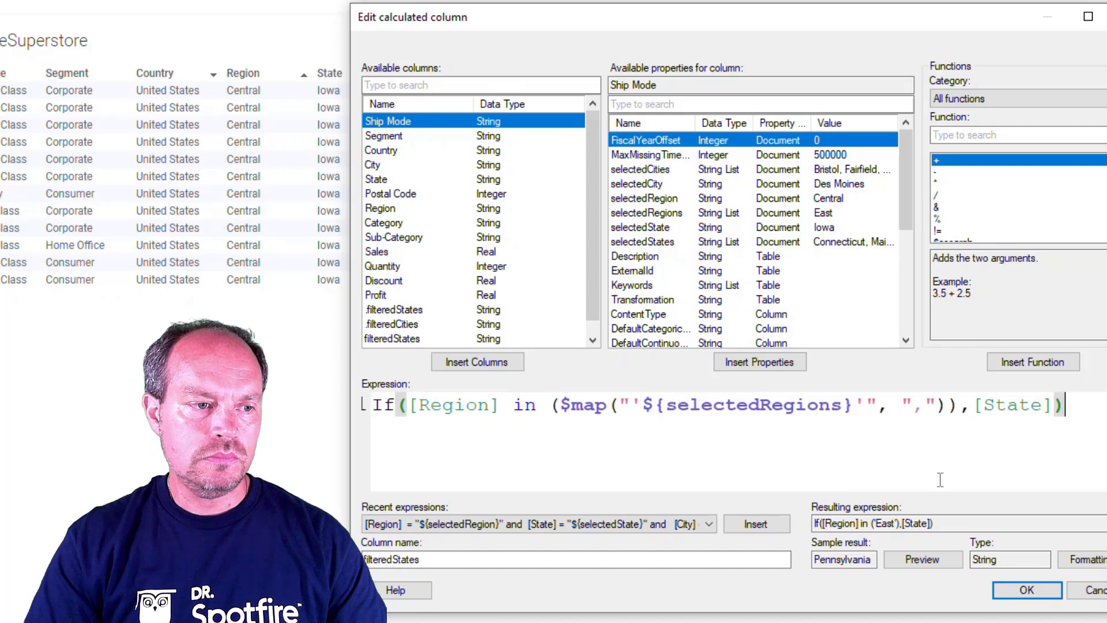
Compare the $map part with the resulting expression If([Region] in ('East'),[State]).
{"action": "left_click_drag", "start_coordinate": [936, 522], "coordinate": [802, 534]}
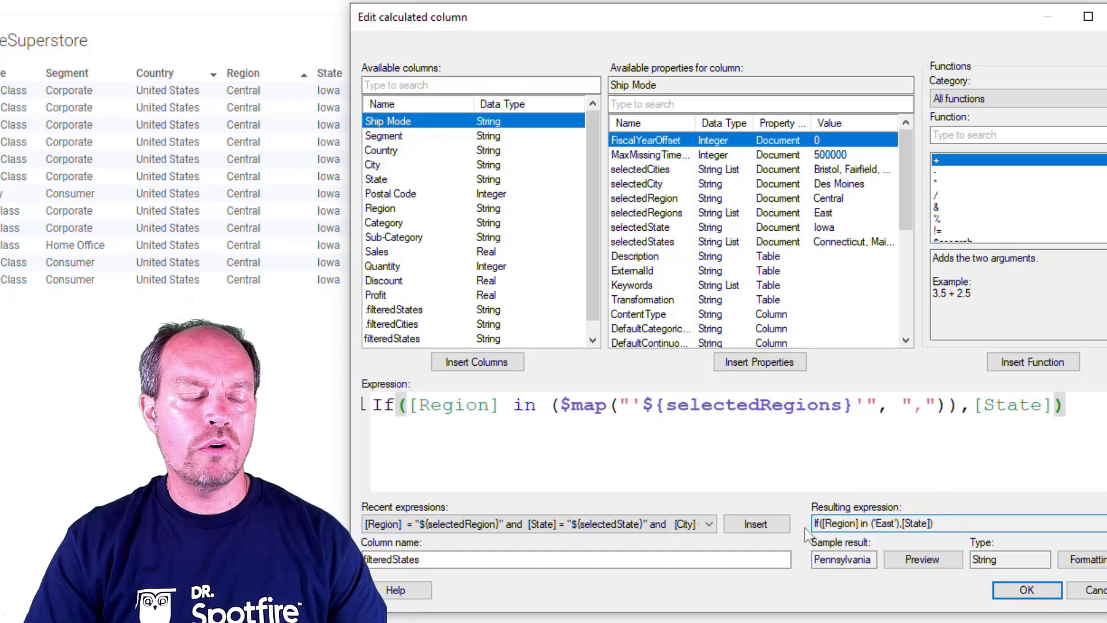
{"action": "left_click_drag", "start_coordinate": [553, 405], "coordinate": [854, 406]}
{"action": "left_click", "coordinate": [965, 523]}
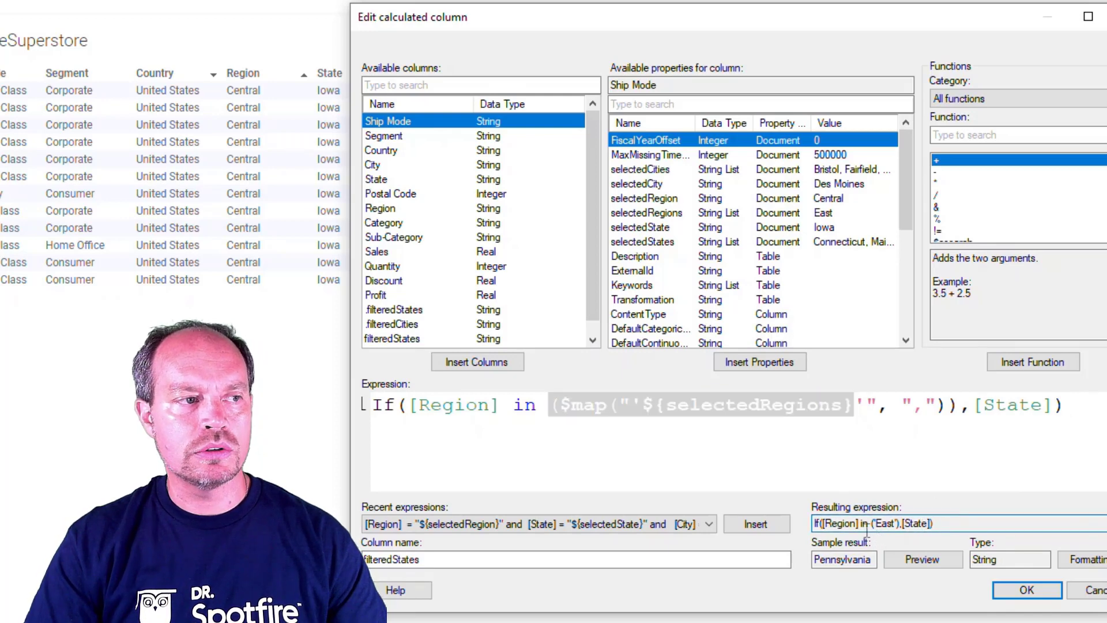
{"action": "double_click", "coordinate": [886, 523]}
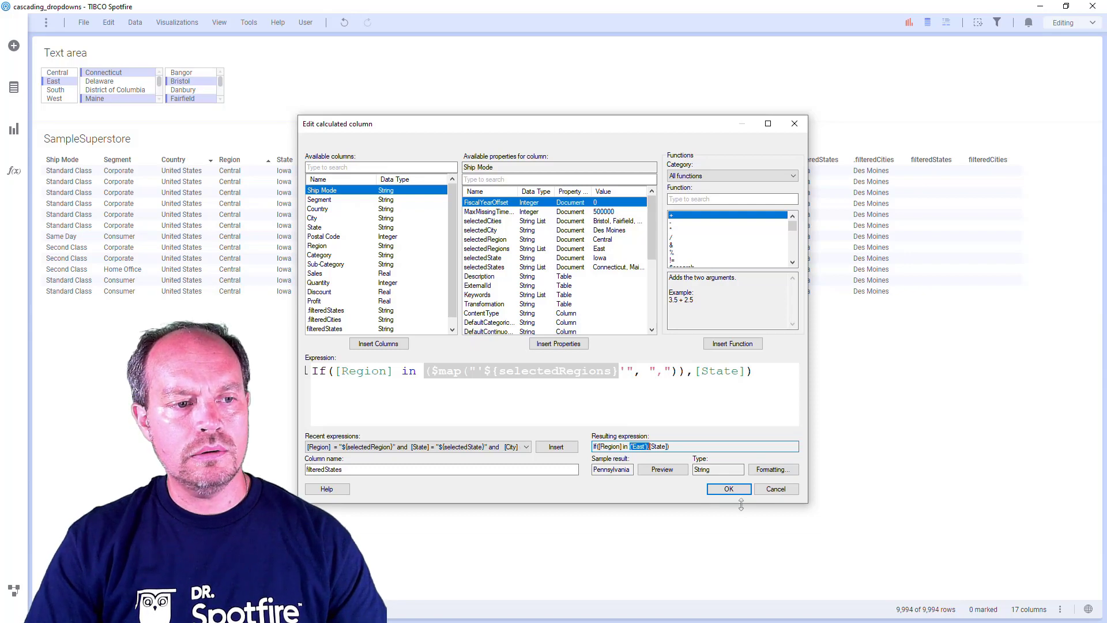
Close the filteredStates editor and compare the new filteredCities column with the older .filteredCities.
{"action": "left_click", "coordinate": [729, 488]}
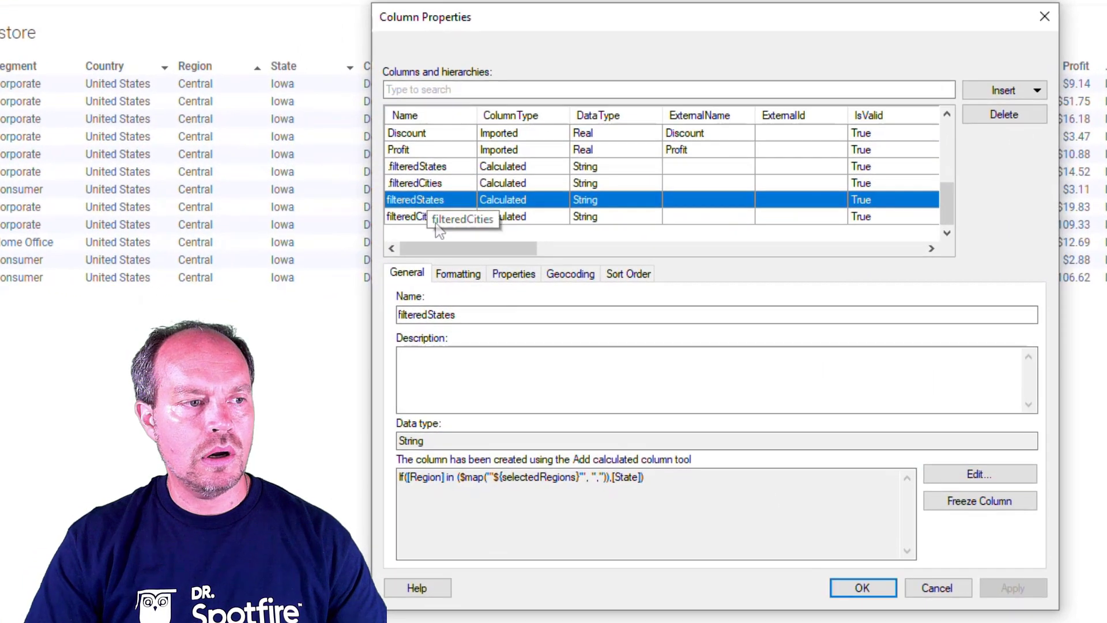
{"action": "left_click", "coordinate": [439, 217]}
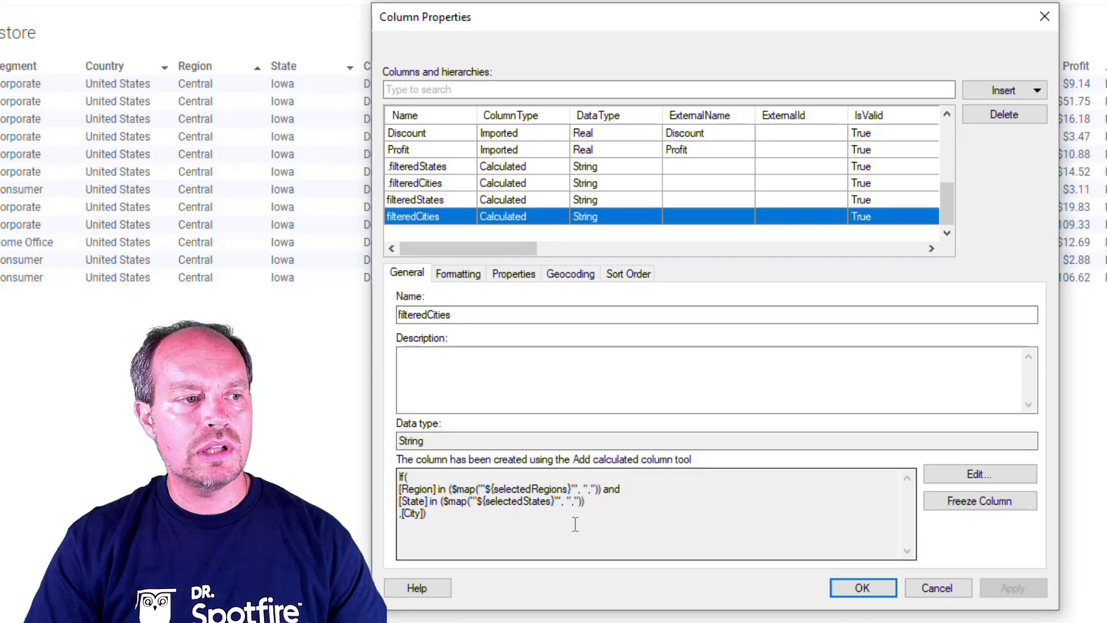
{"action": "left_click", "coordinate": [450, 182]}
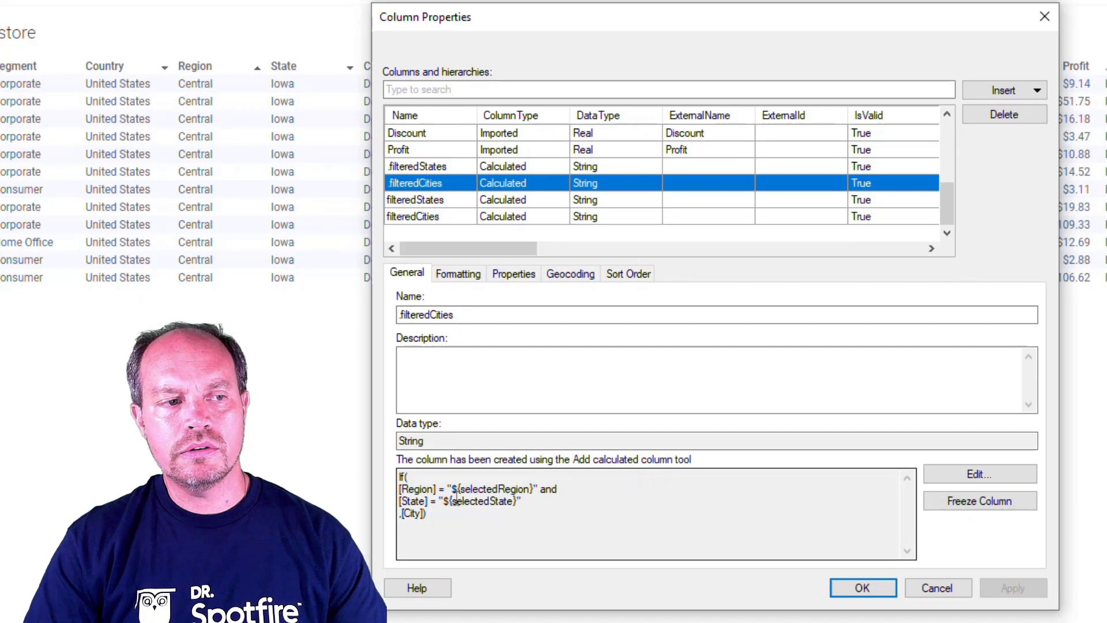
{"action": "left_click", "coordinate": [427, 217]}
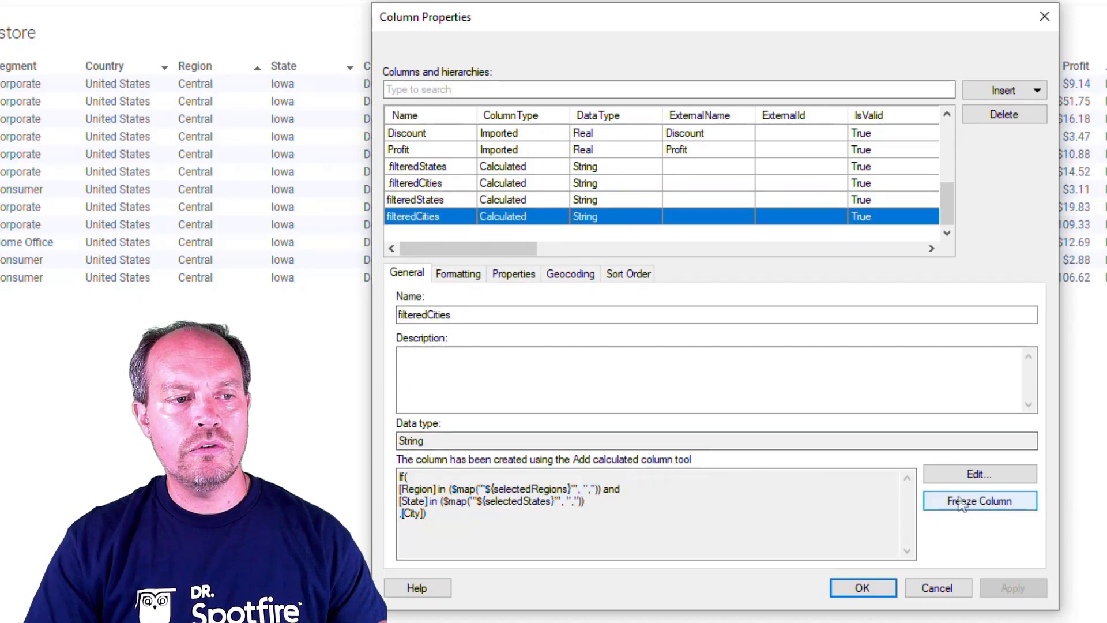
Check filteredCities resolves to If([Region] in ('East') and [State] in ('Connecticut','Maine'),[City]) and accept it.
{"action": "left_click", "coordinate": [950, 475]}
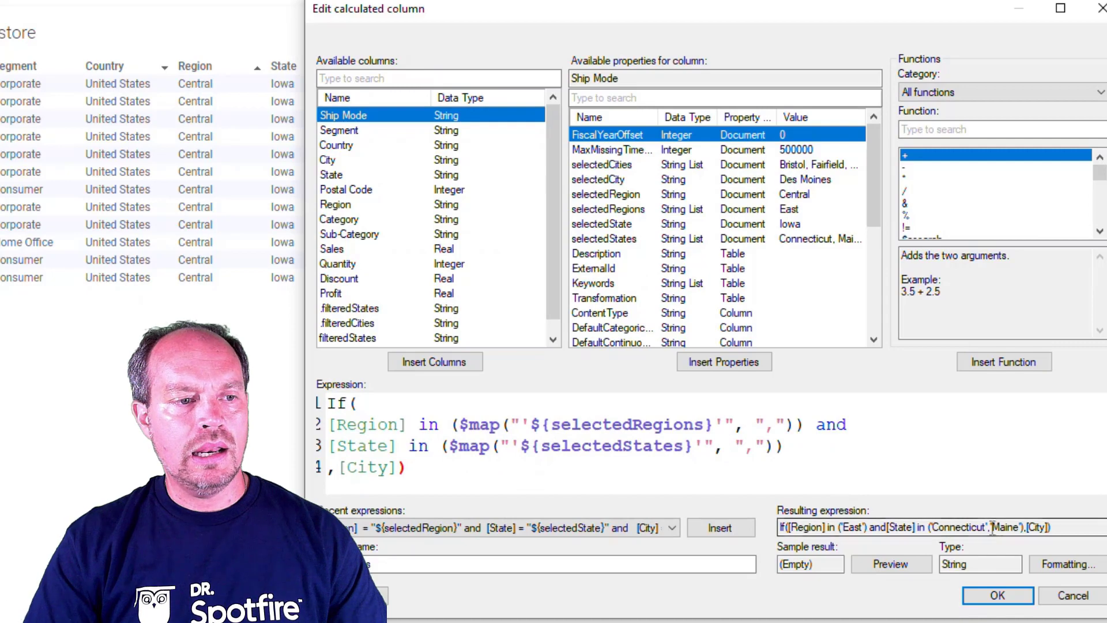
{"action": "left_click_drag", "start_coordinate": [1065, 526], "coordinate": [721, 524]}
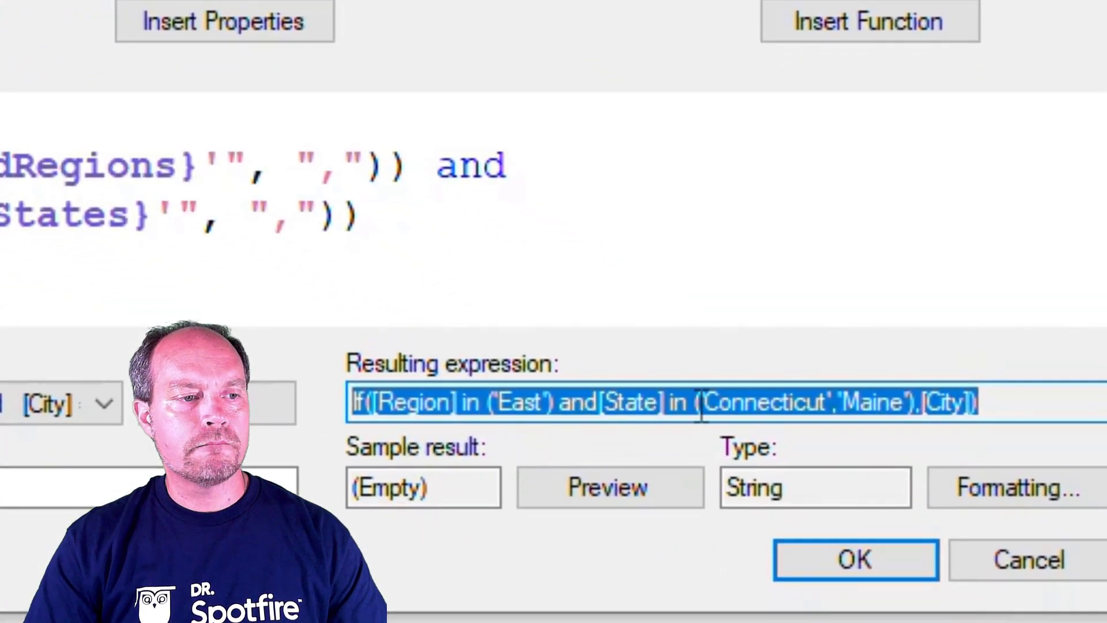
{"action": "left_click", "coordinate": [769, 442]}
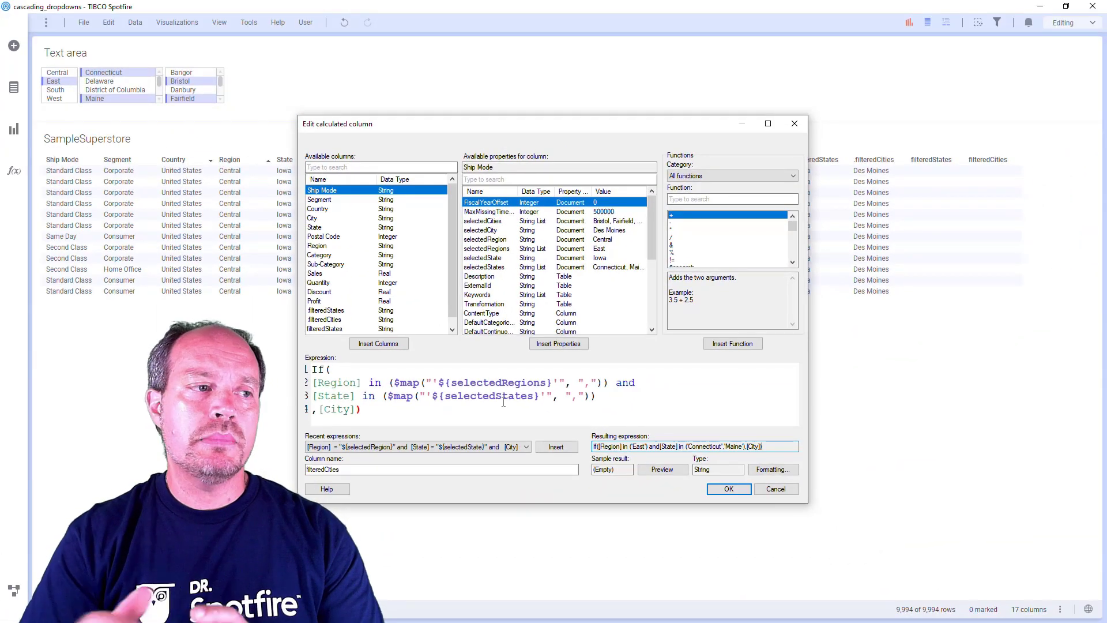
{"action": "left_click", "coordinate": [729, 489]}
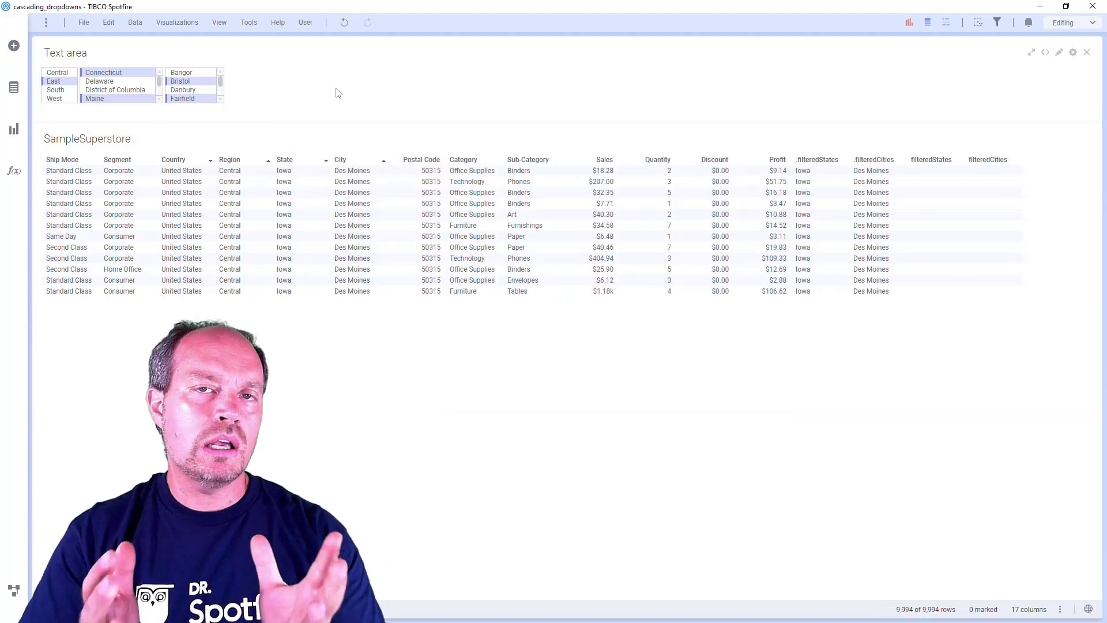